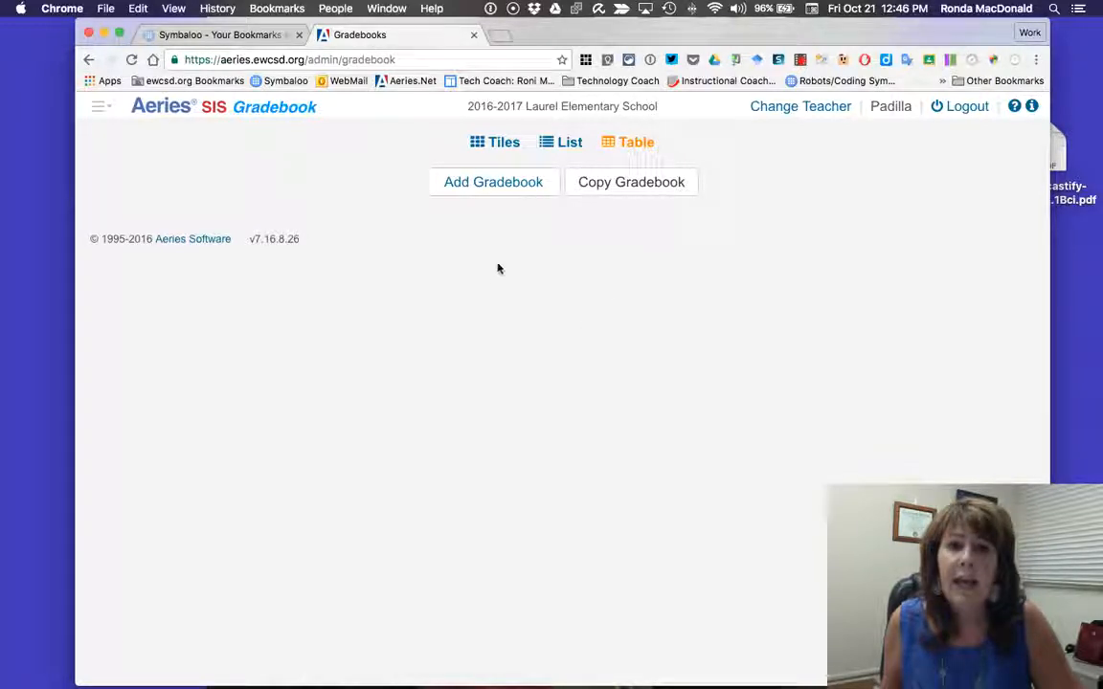
- Create and save a new gradebook named Language Arts, associated with Trimester 1, Trimester 2 and Trimester 3
left_click(508, 189)
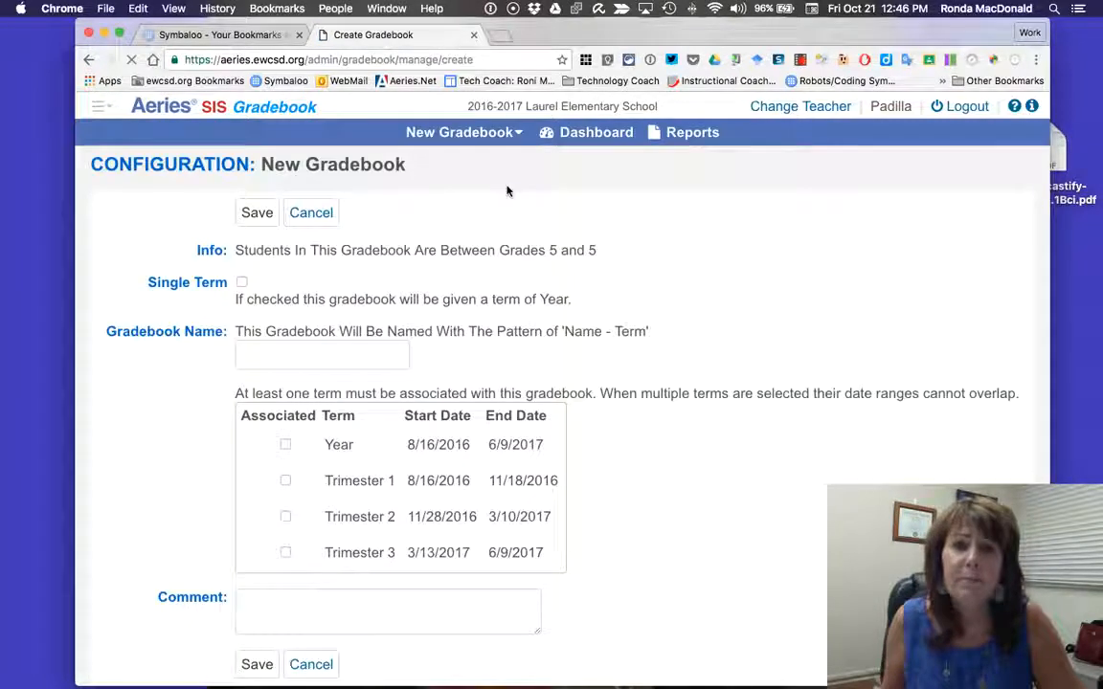
left_click(242, 355)
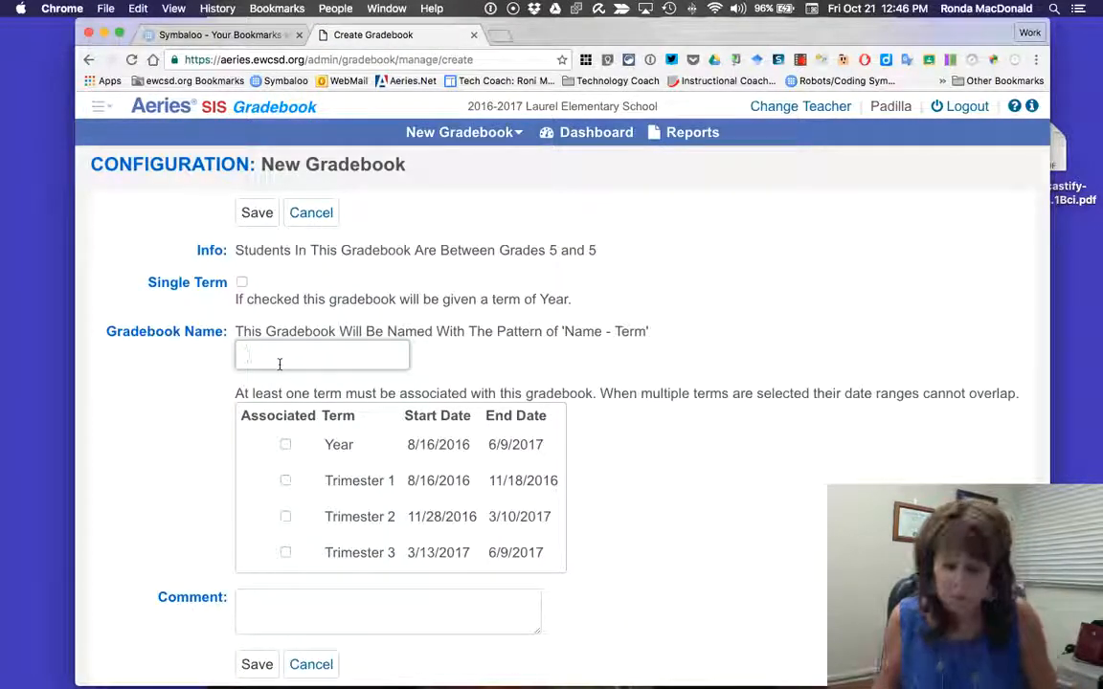
type("Language Arts")
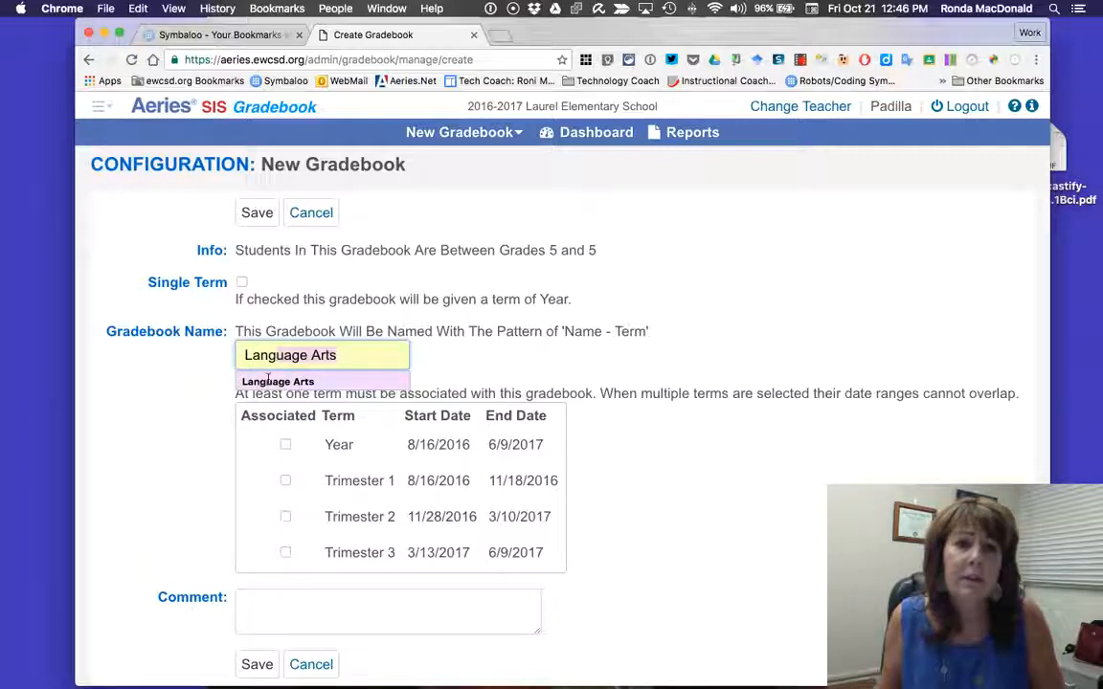
left_click(269, 382)
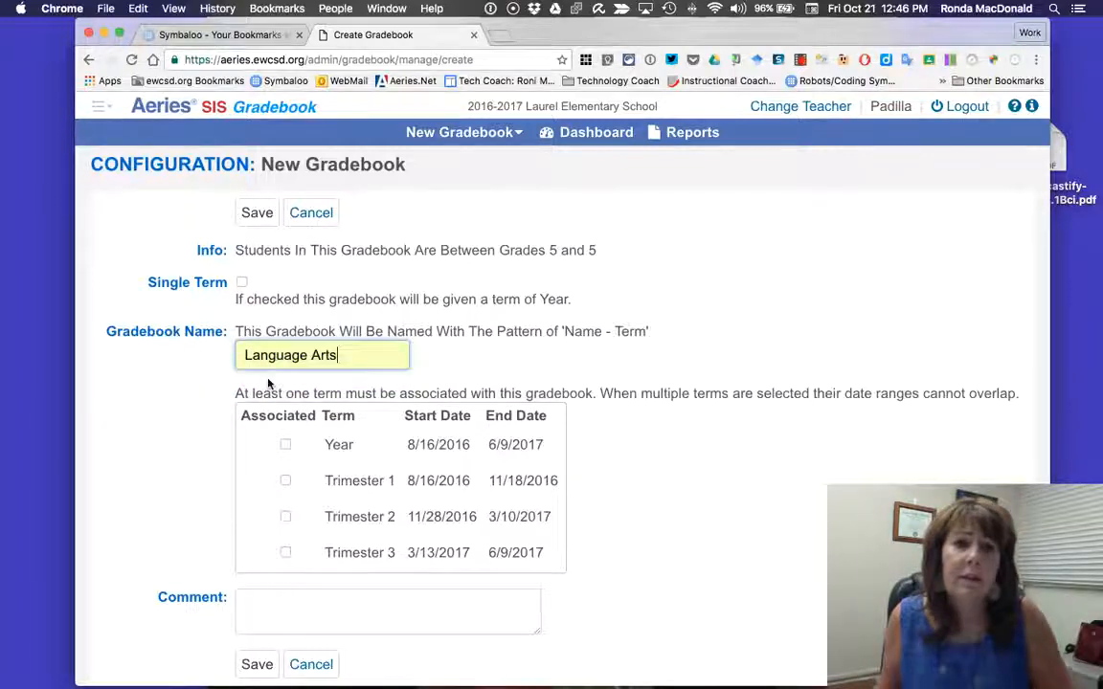
left_click(285, 480)
left_click(285, 517)
left_click(286, 553)
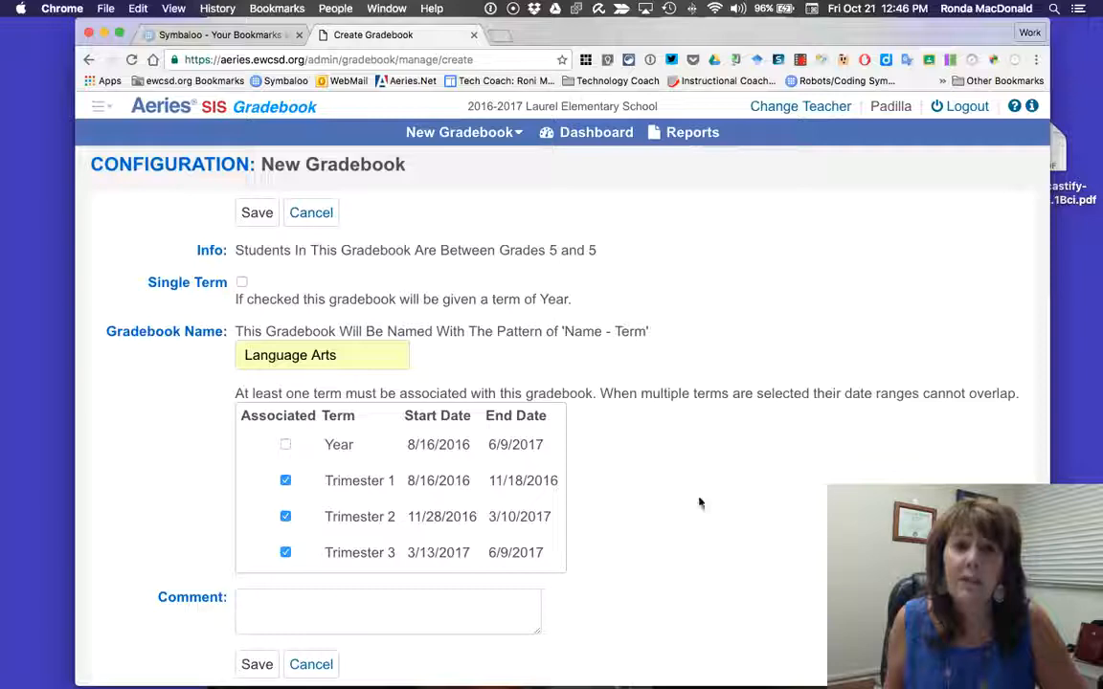
scroll(699, 502, "down", 1)
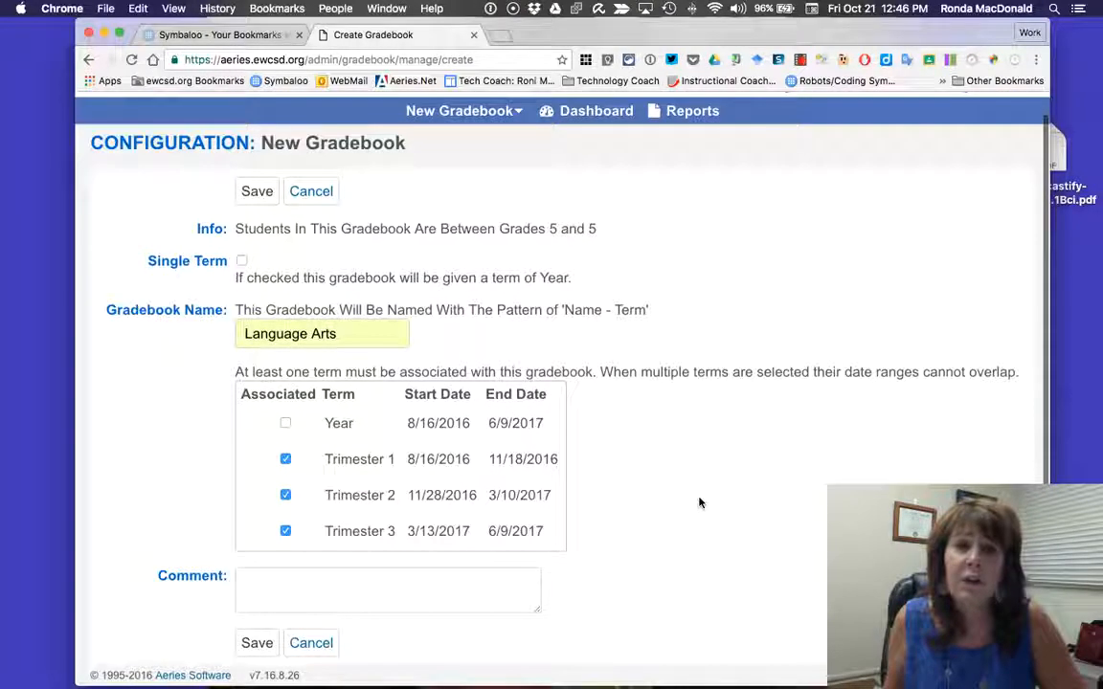
left_click(255, 645)
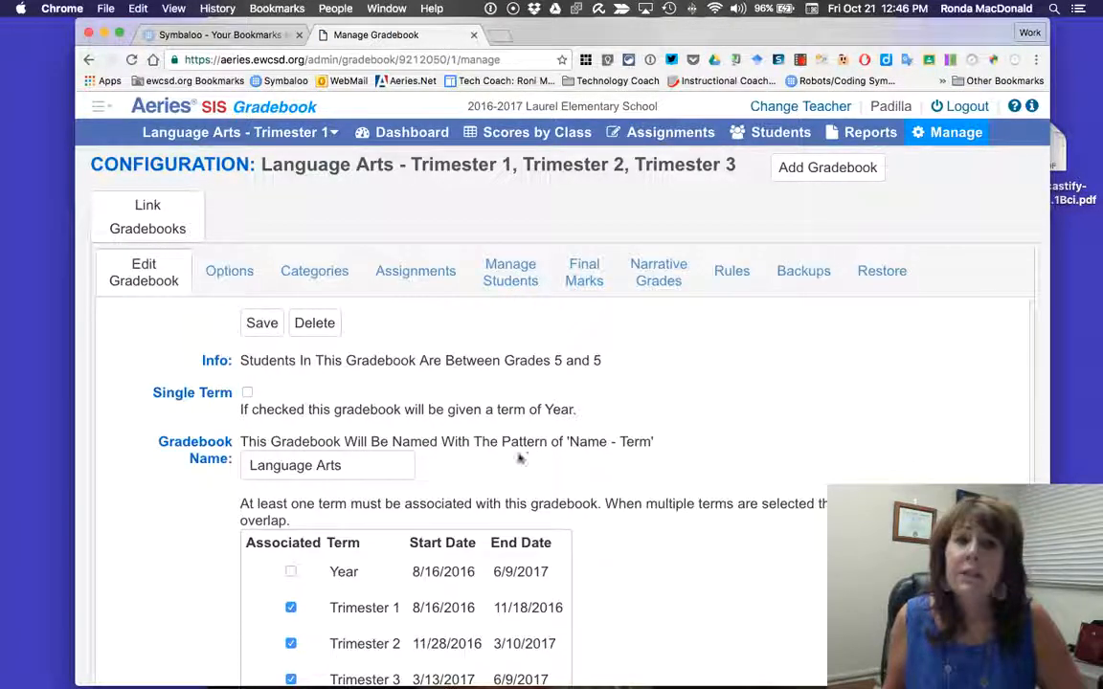
- Review the Language Arts gradebook's options for rubric grading, category weighting, overall scores and formative or summative weighting
scroll(613, 396, "down", 1)
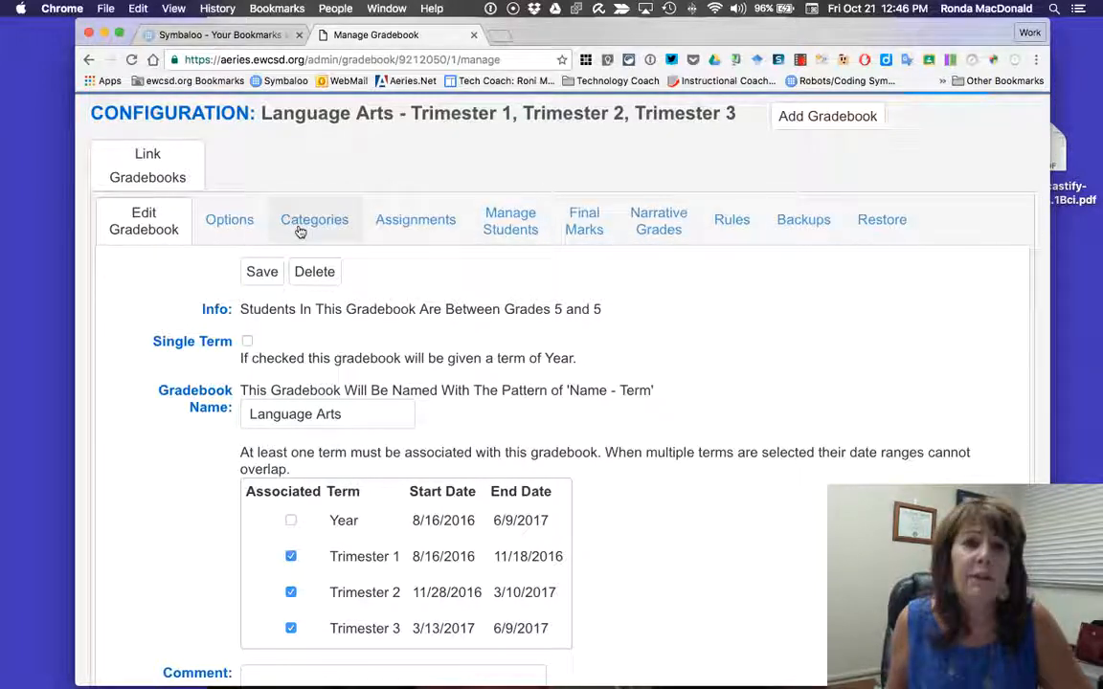
left_click(231, 222)
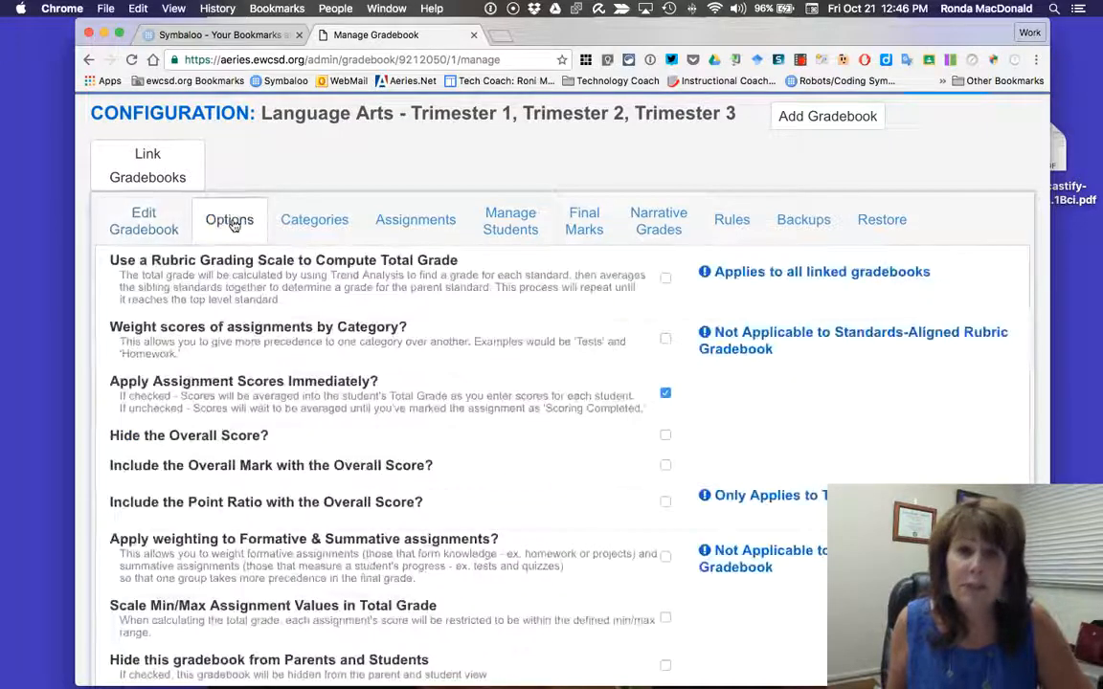
scroll(480, 465, "down", 2)
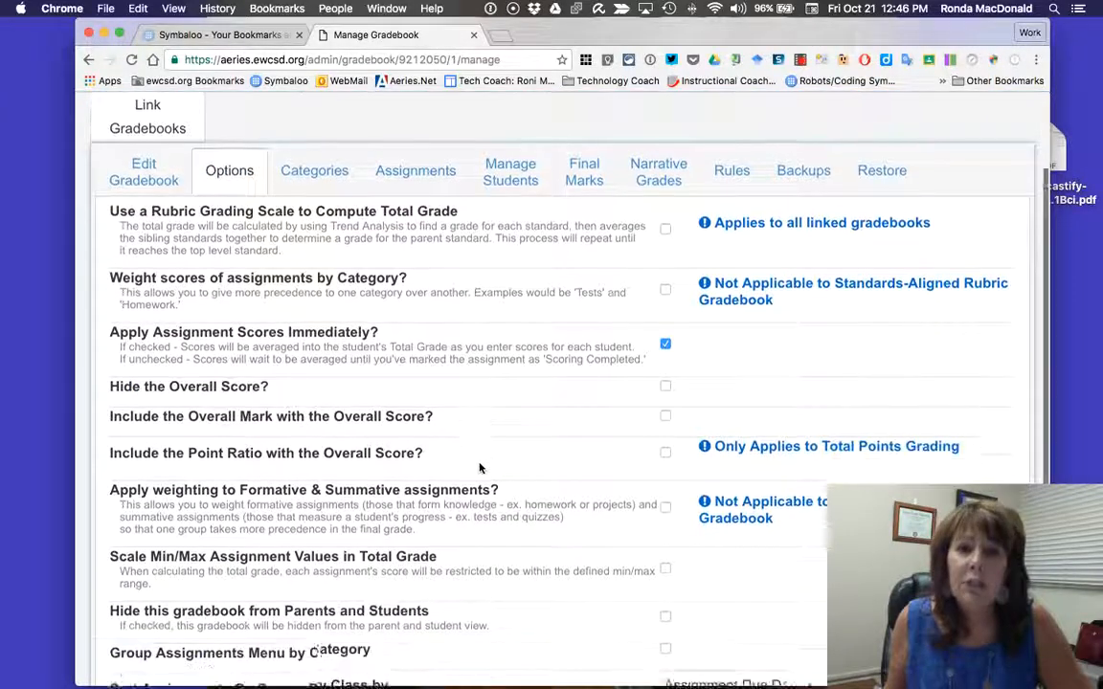
scroll(479, 467, "down", 3)
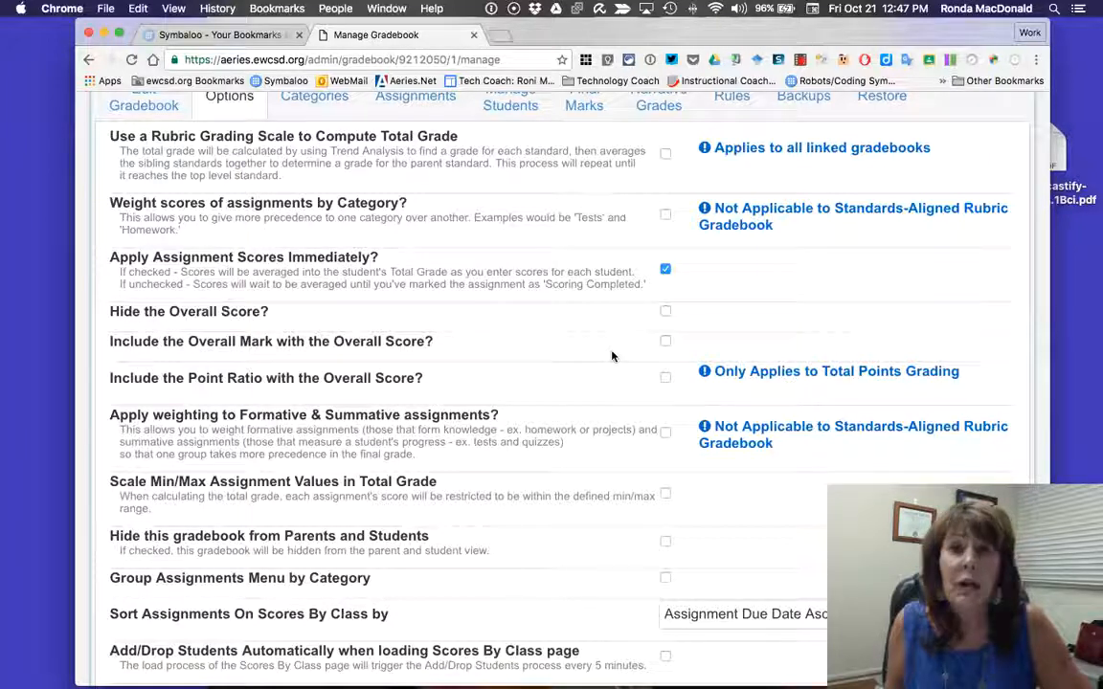
scroll(606, 402, "down", 2)
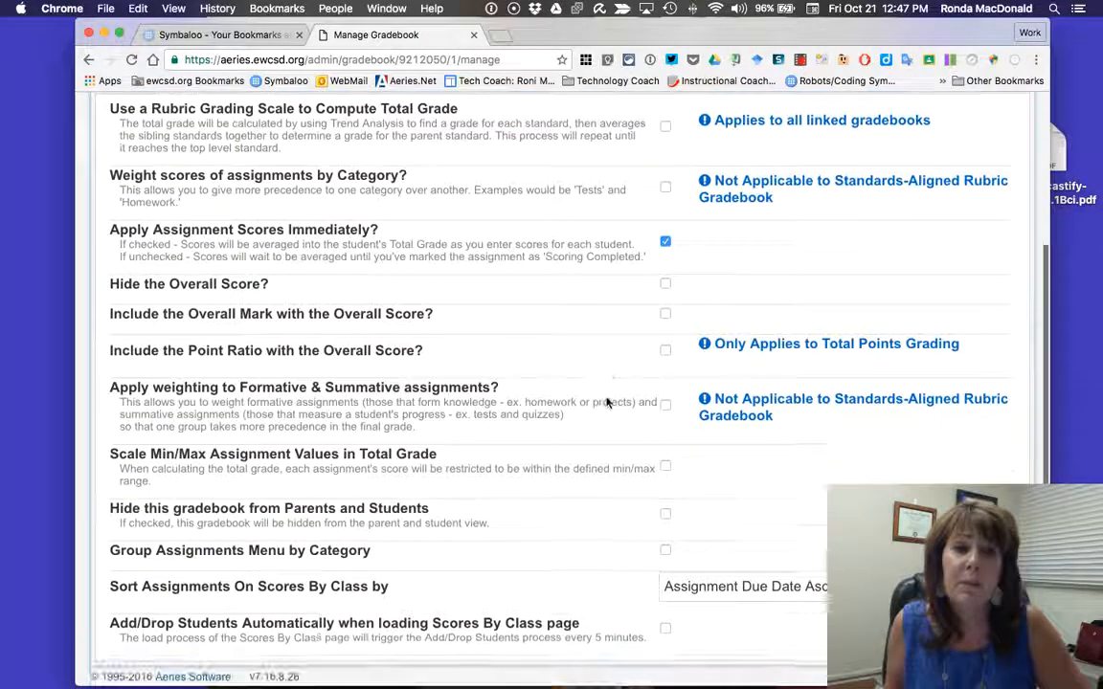
scroll(606, 403, "up", 2)
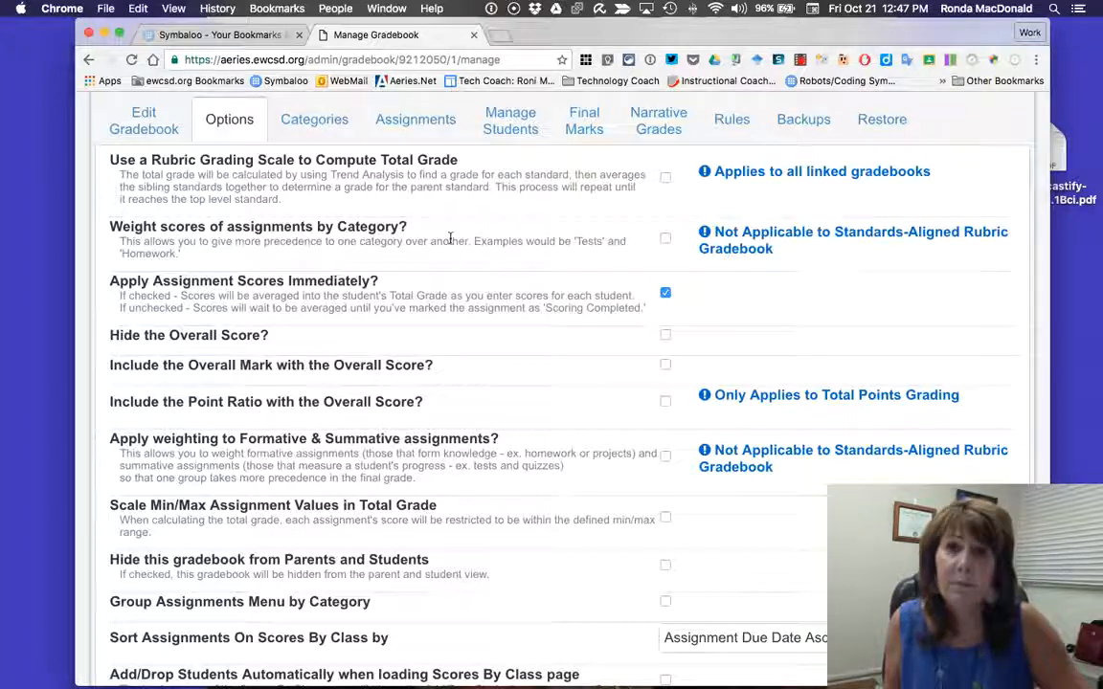
scroll(464, 401, "down", 2)
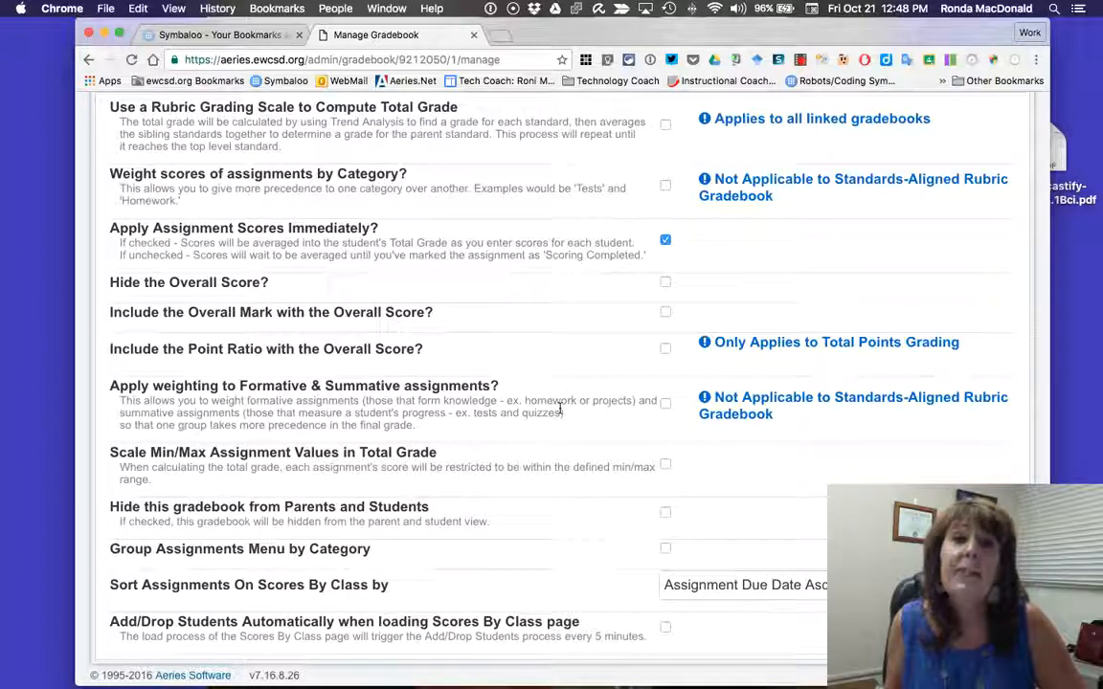
- Try weighting formative assignments at 20 percent and summative assignments at 80 percent, and turn that weighting option back off
left_click(664, 404)
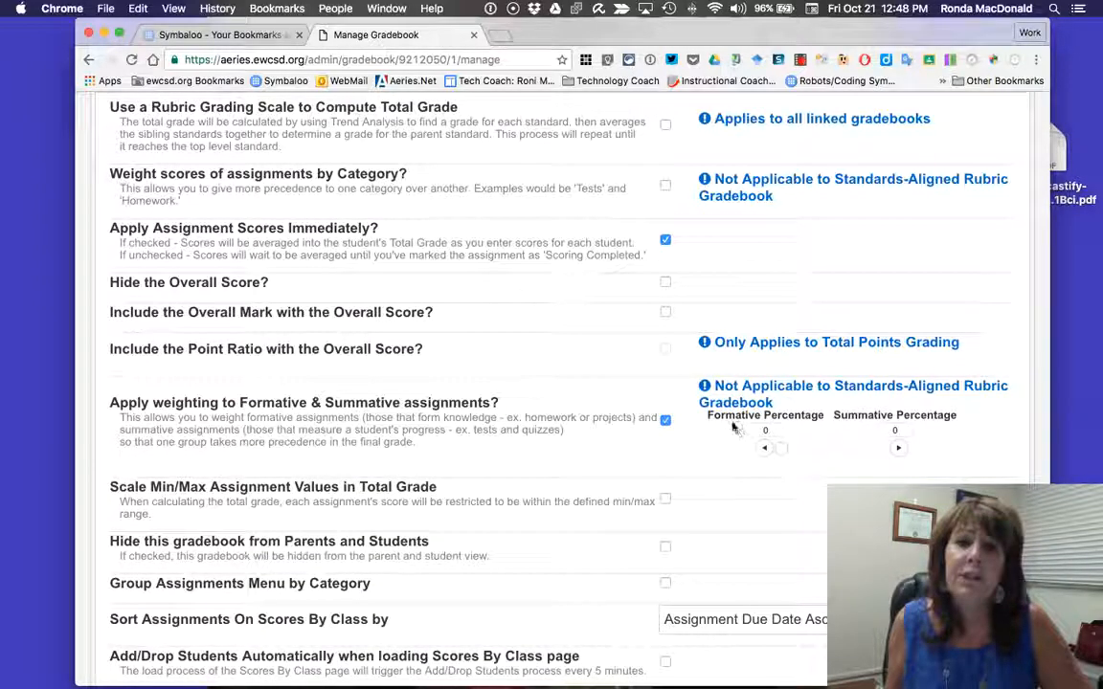
left_click(764, 450)
left_click(763, 450)
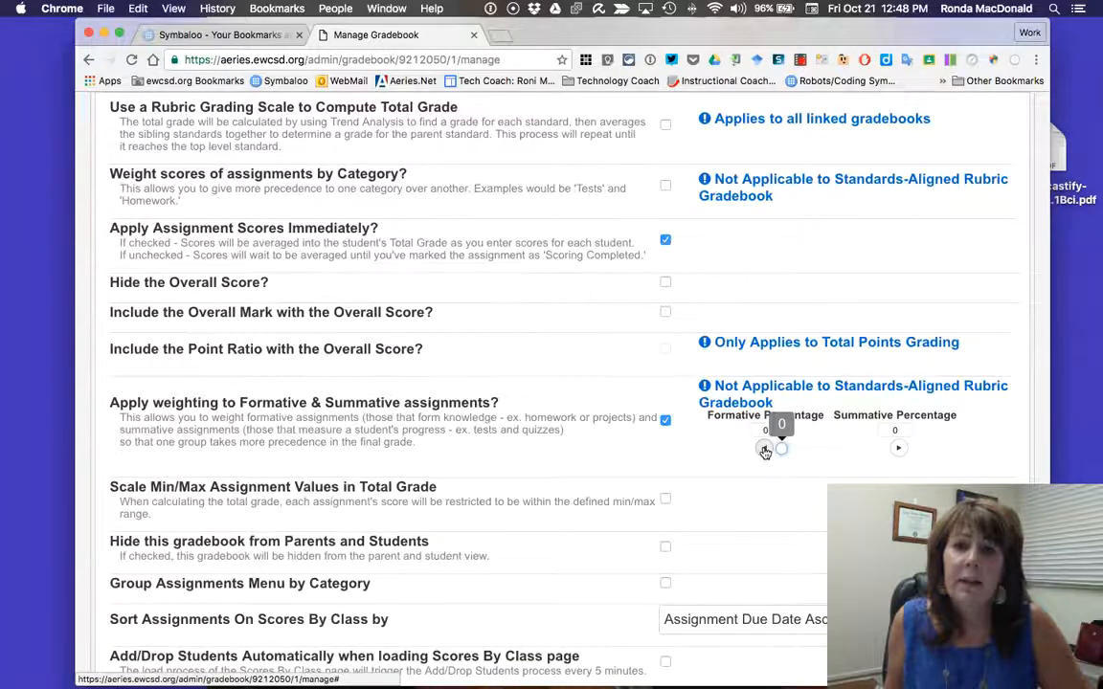
left_click(898, 450)
left_click(898, 450)
left_click(898, 449)
left_click(898, 450)
left_click(898, 450)
left_click(898, 450)
left_click(898, 450)
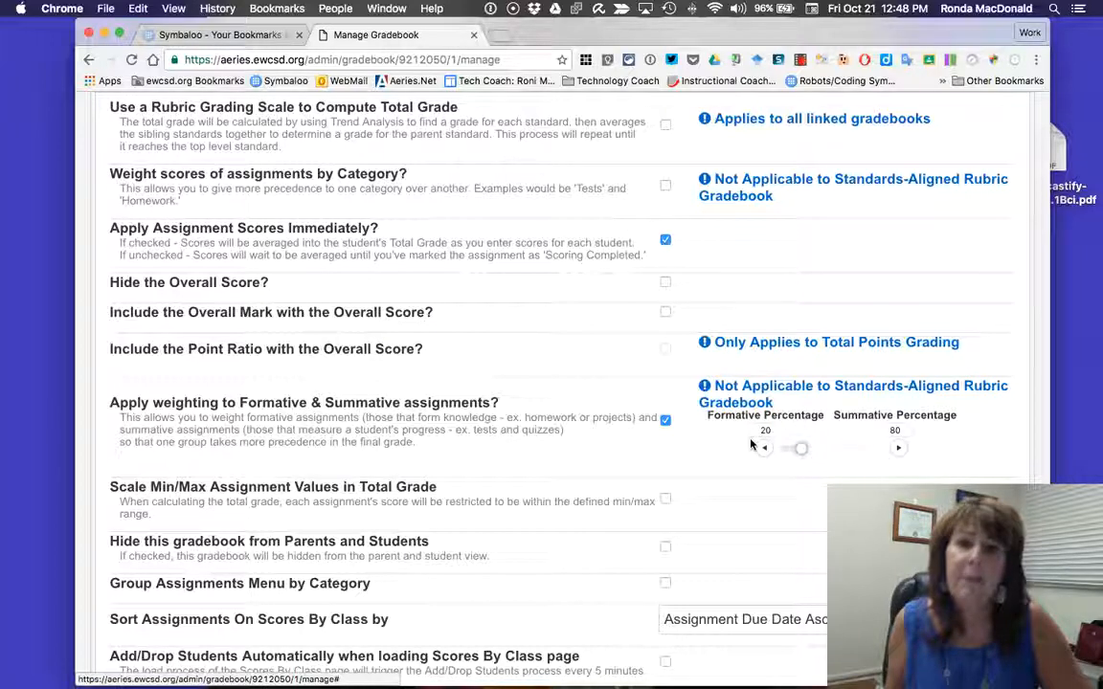
left_click(665, 422)
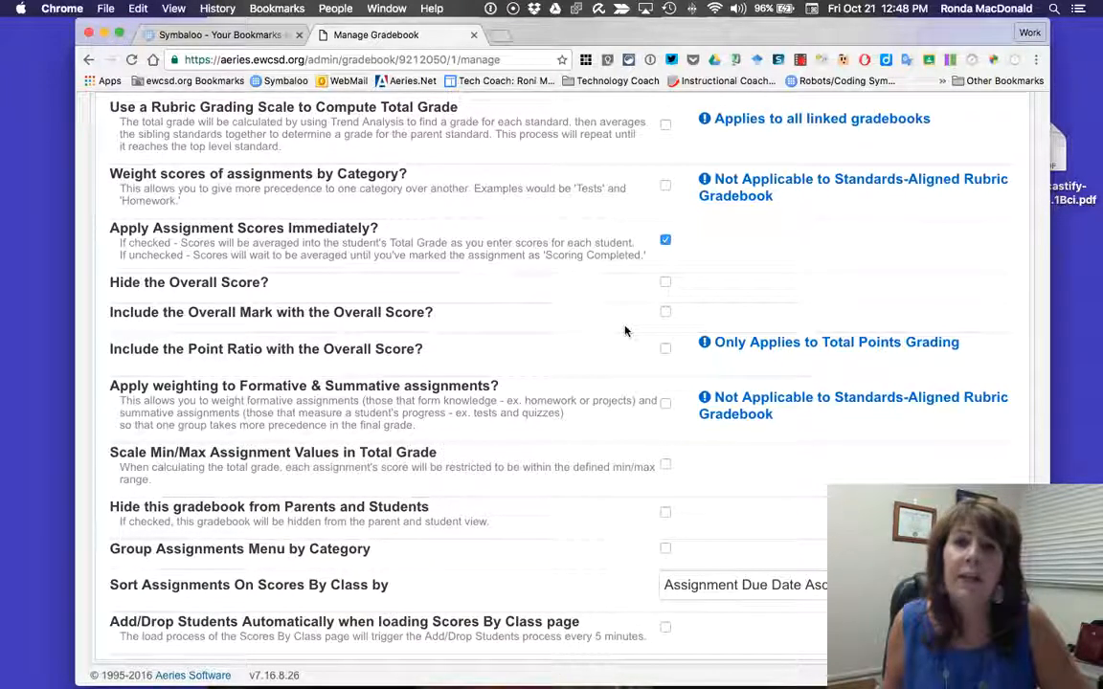
- Add the assignment categories Homework, In-Class/Project and Quizzes/Tests to the Language Arts gradebook and save them
scroll(624, 330, "up", 5)
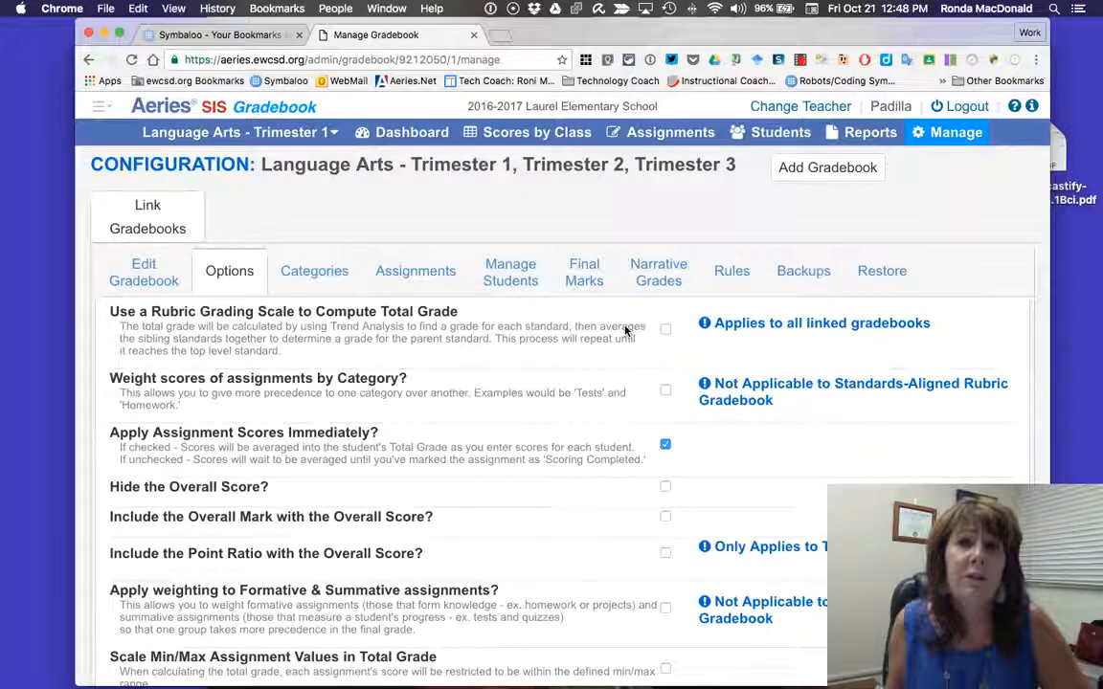
left_click(295, 274)
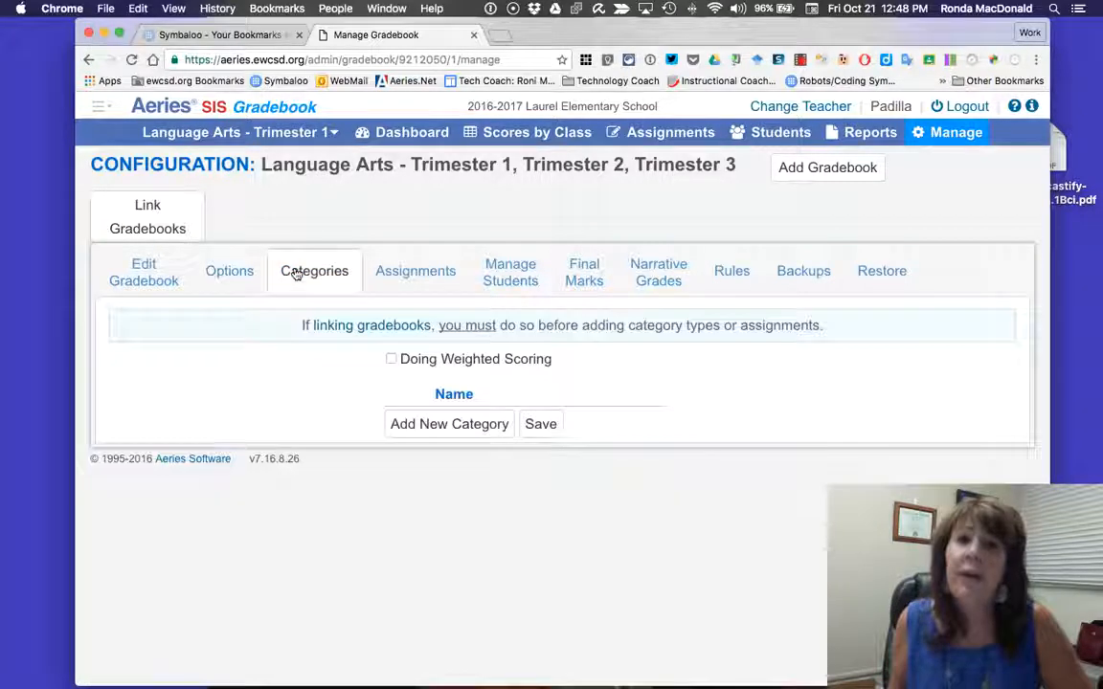
left_click(431, 428)
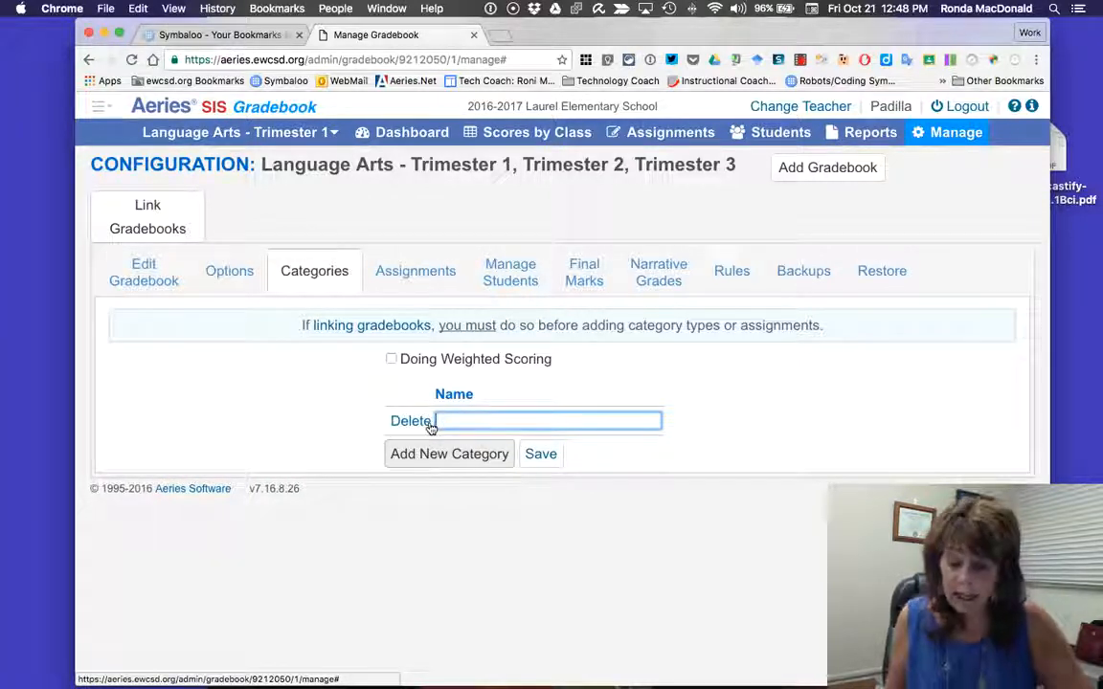
type("Homework")
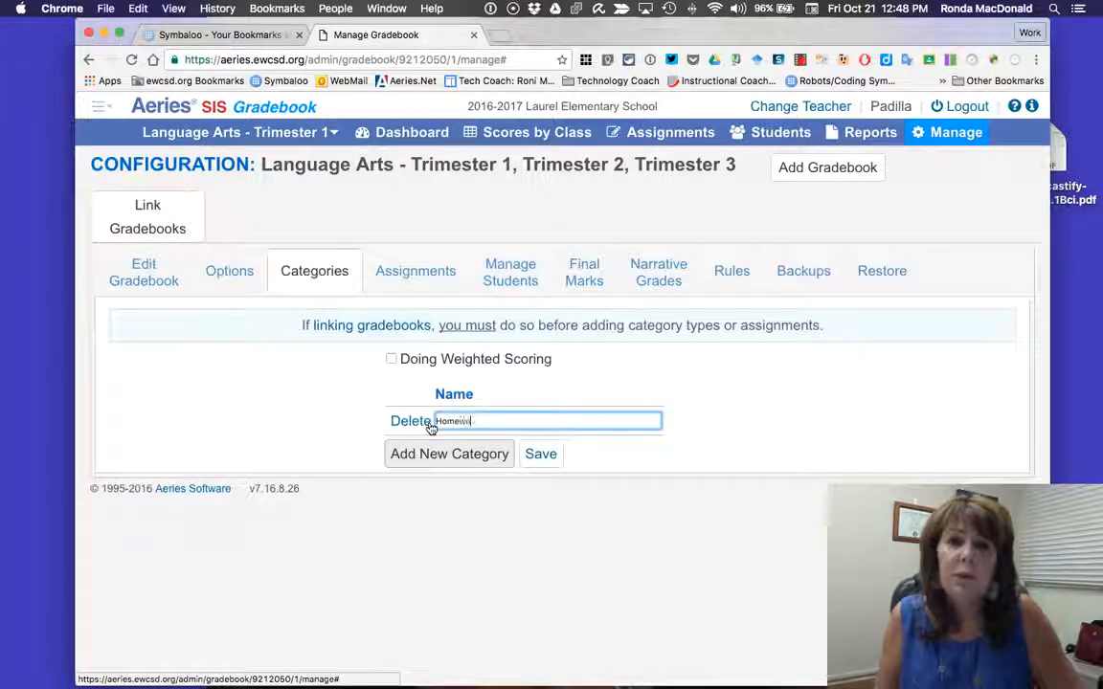
left_click(430, 453)
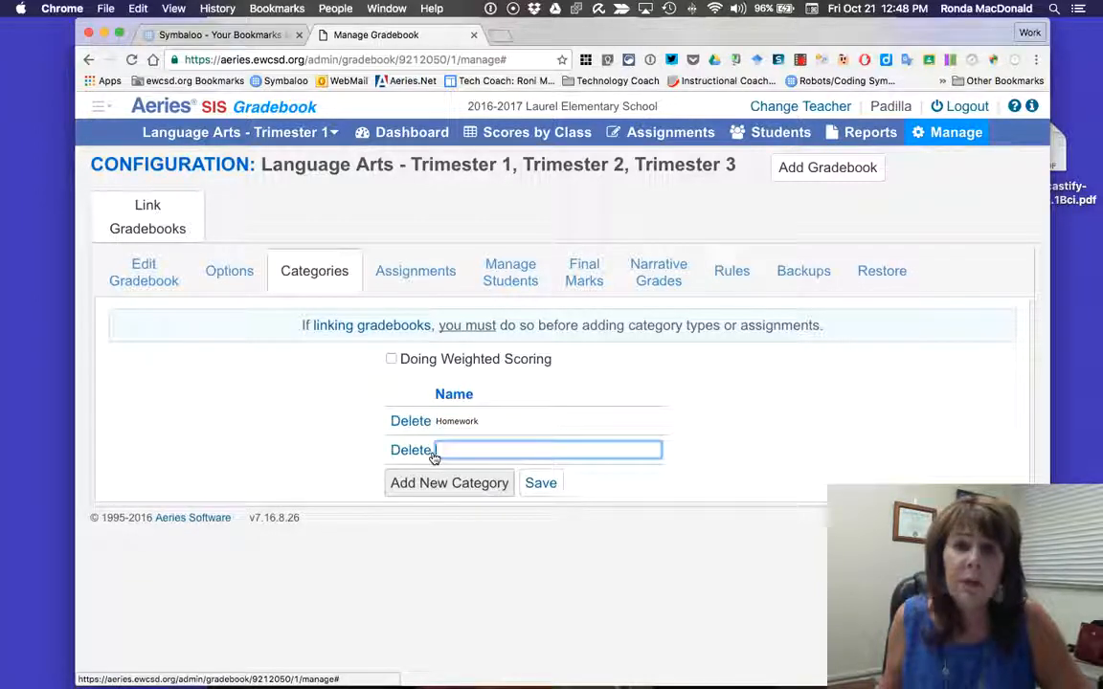
type("In-Class/P")
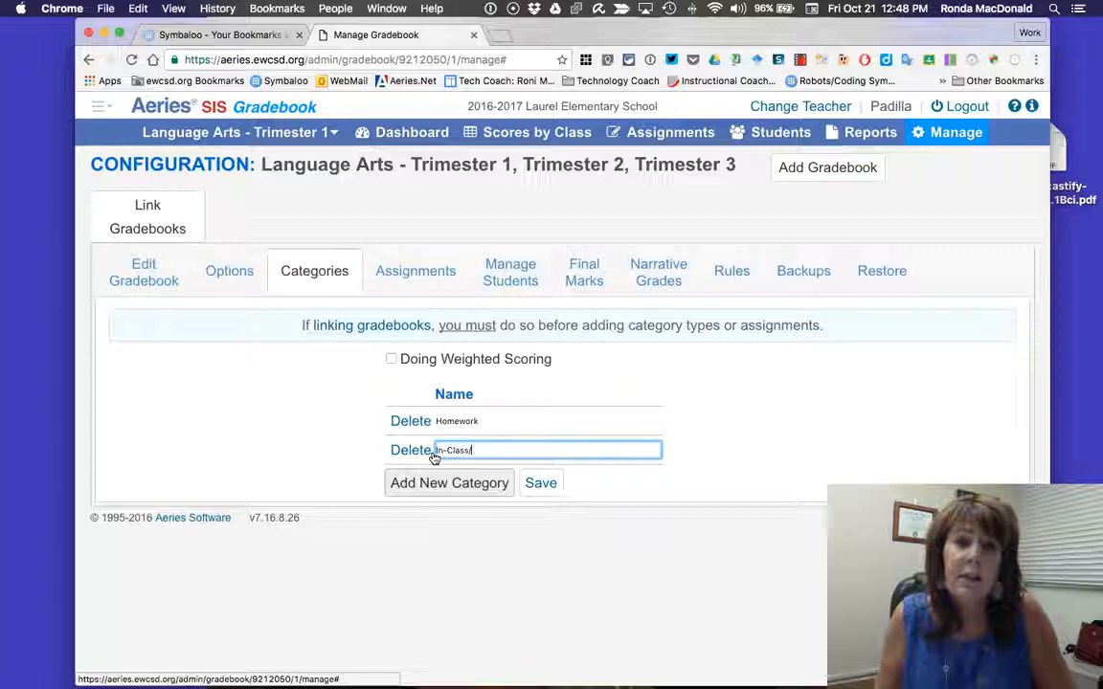
type("ct")
left_click(427, 483)
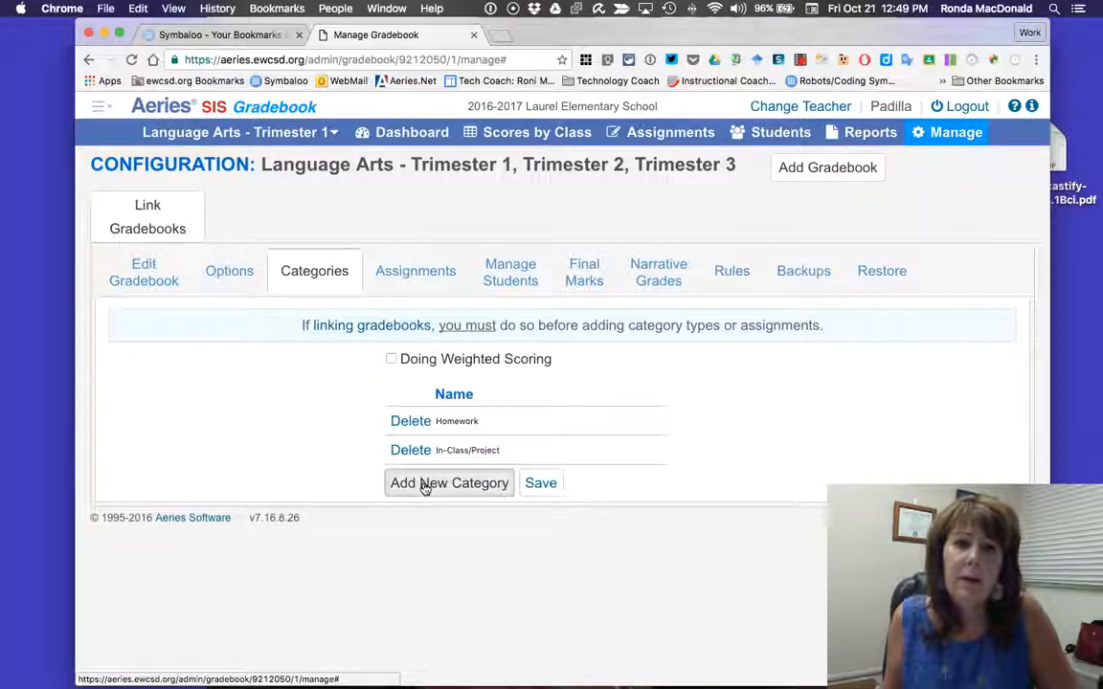
type("Qui")
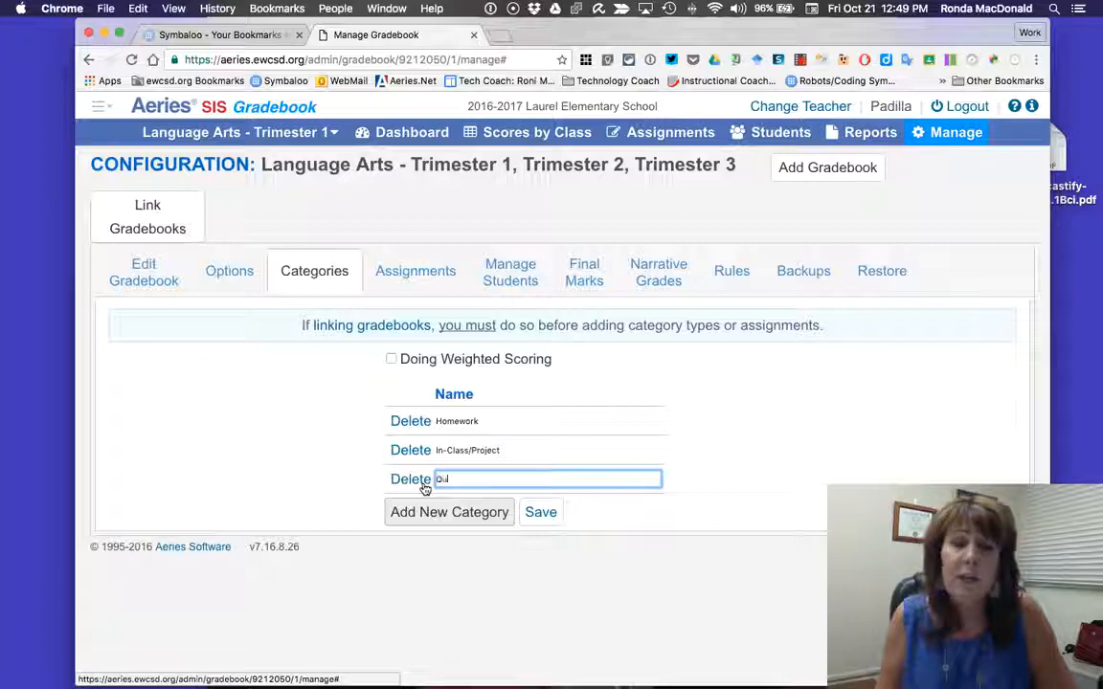
type("z")
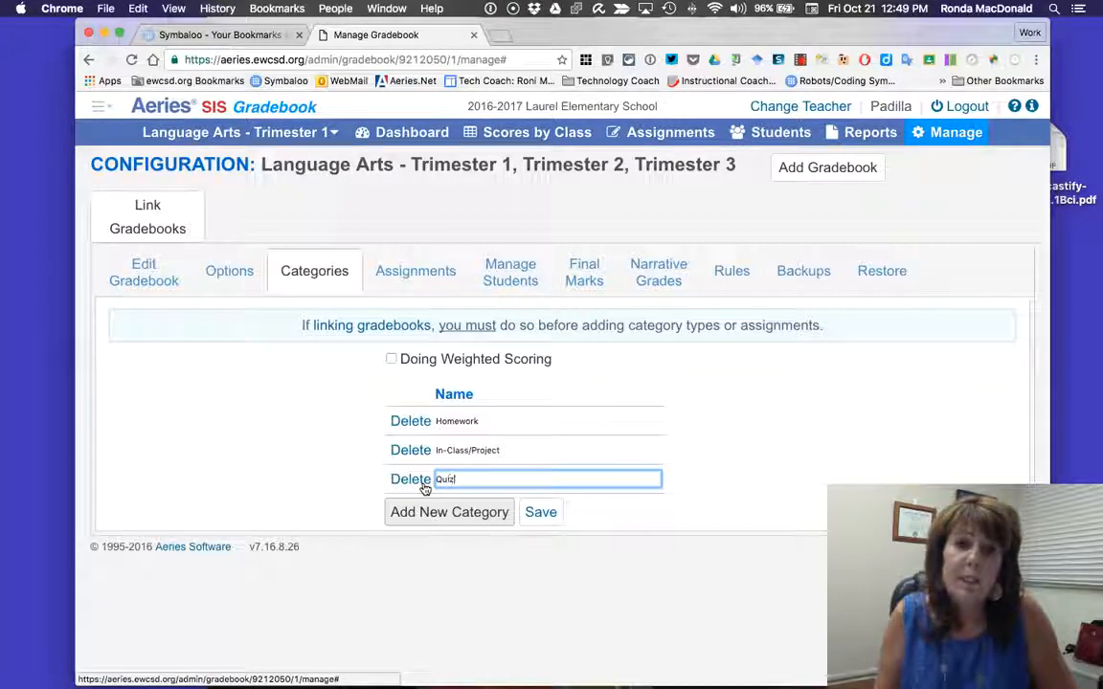
type("zes/Tests")
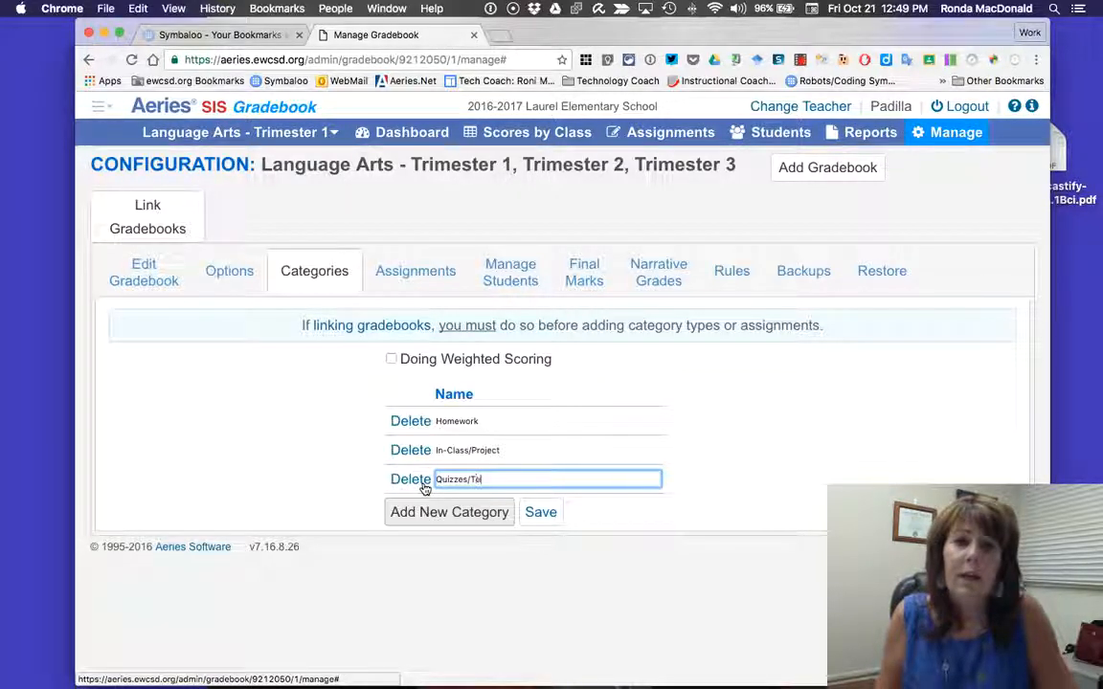
left_click(539, 514)
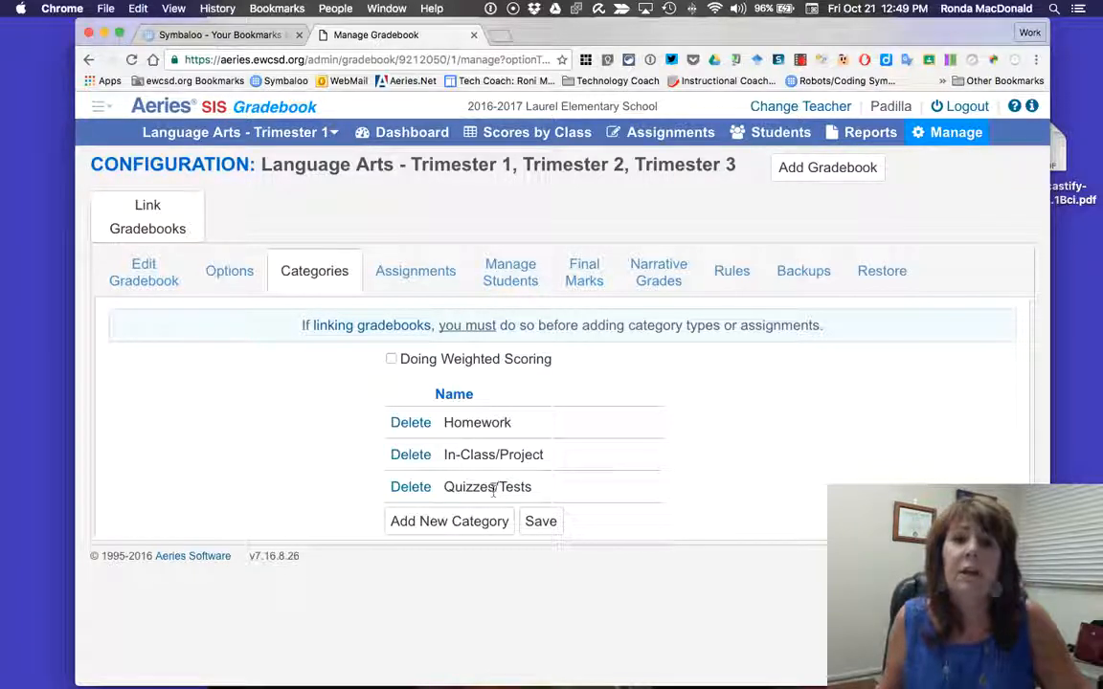
- Enable weighted scoring for the categories, set Homework to 5, In-Class/Project to 35 and Quizzes/Tests to 60 percent, and save
left_click(392, 359)
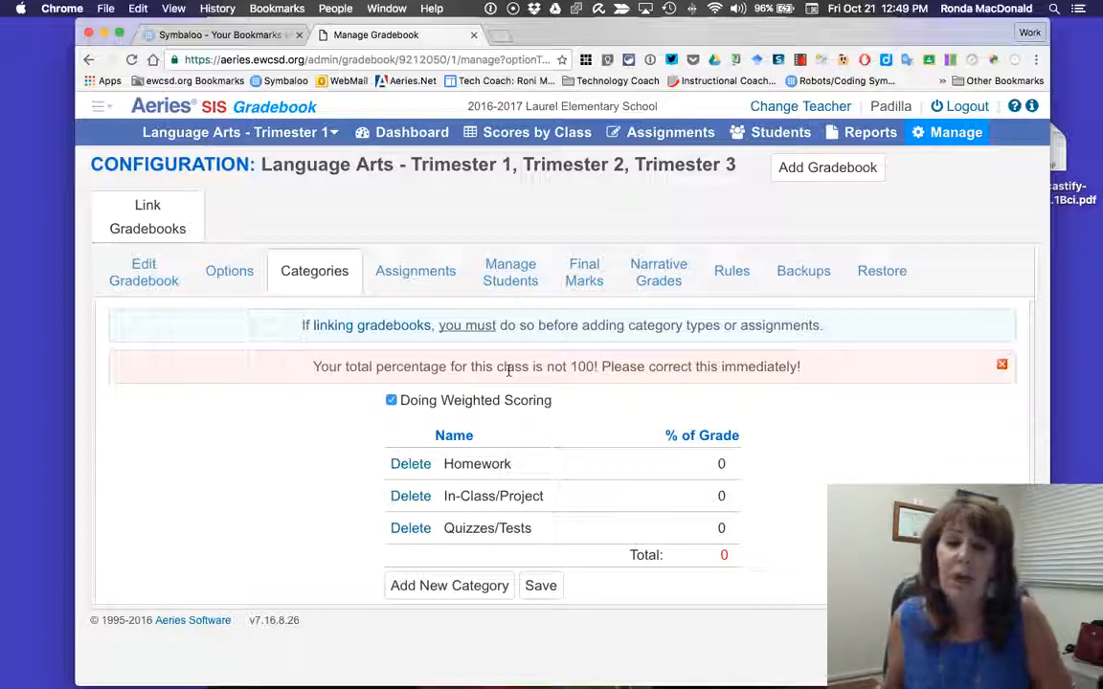
left_click(715, 466)
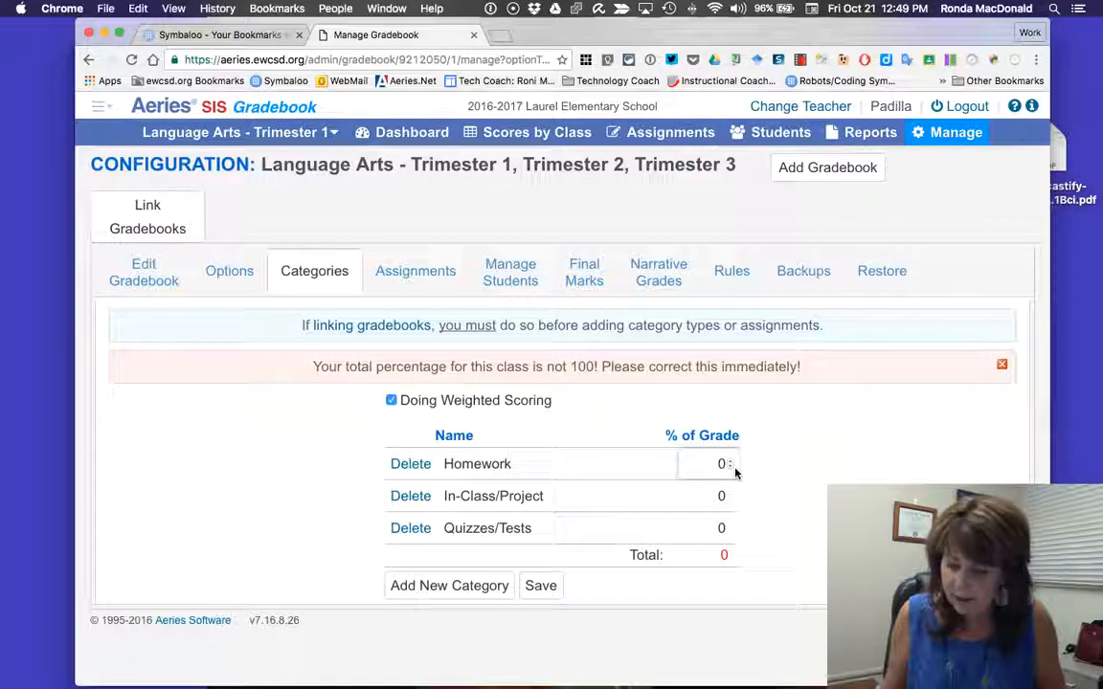
type("5")
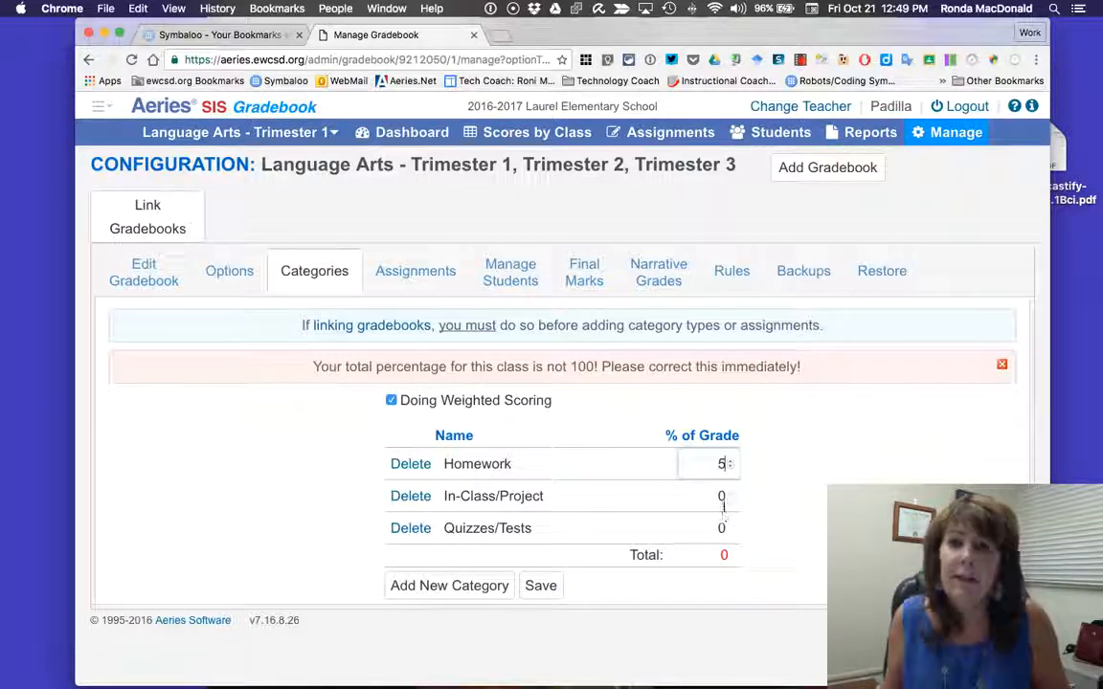
left_click(723, 498)
key("Delete")
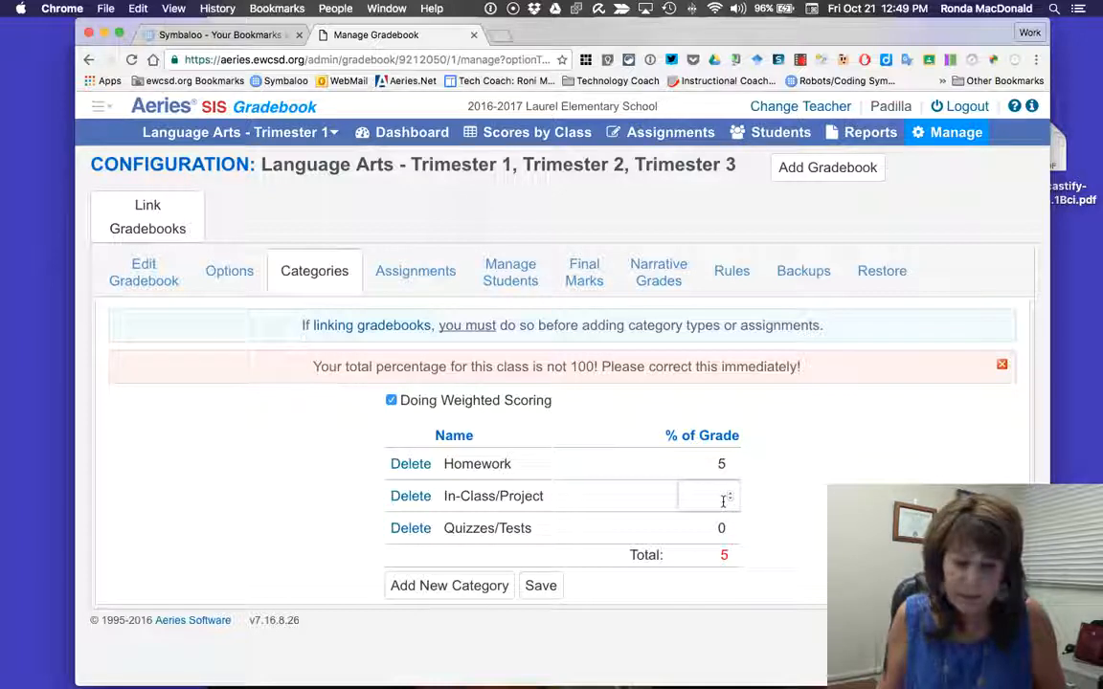
type("35")
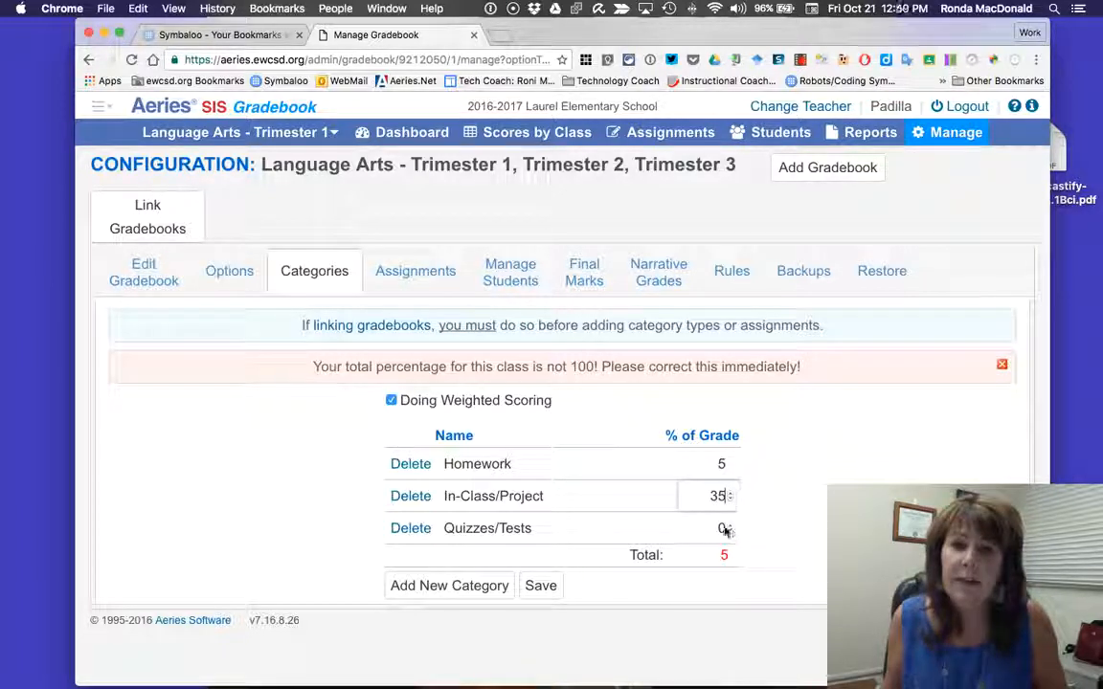
left_click(723, 528)
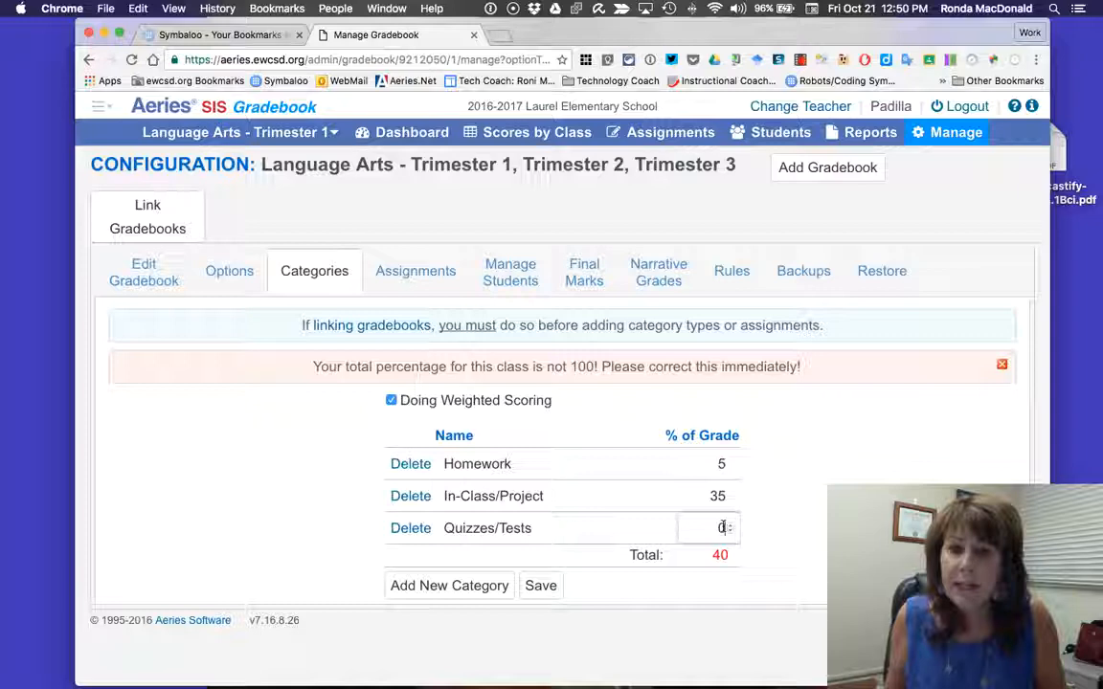
type("6")
left_click(780, 571)
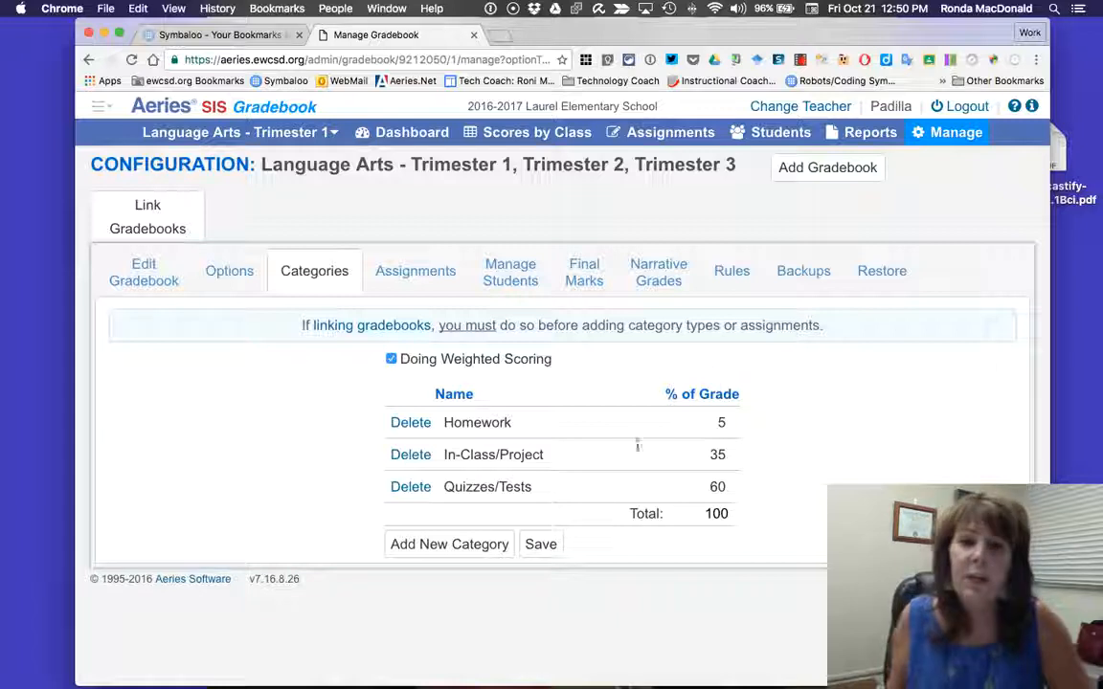
left_click(547, 552)
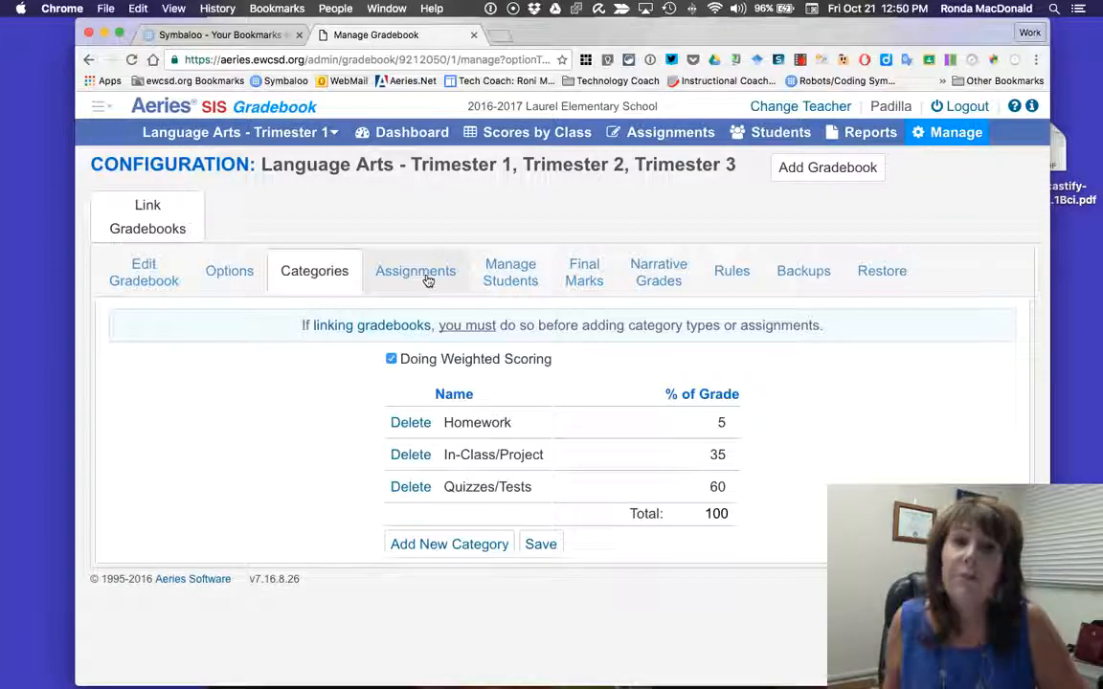
- Add all entering students to the Language Arts gradebook, with one student set to Do Not Add, and close the Enters/Leaves window
left_click(508, 281)
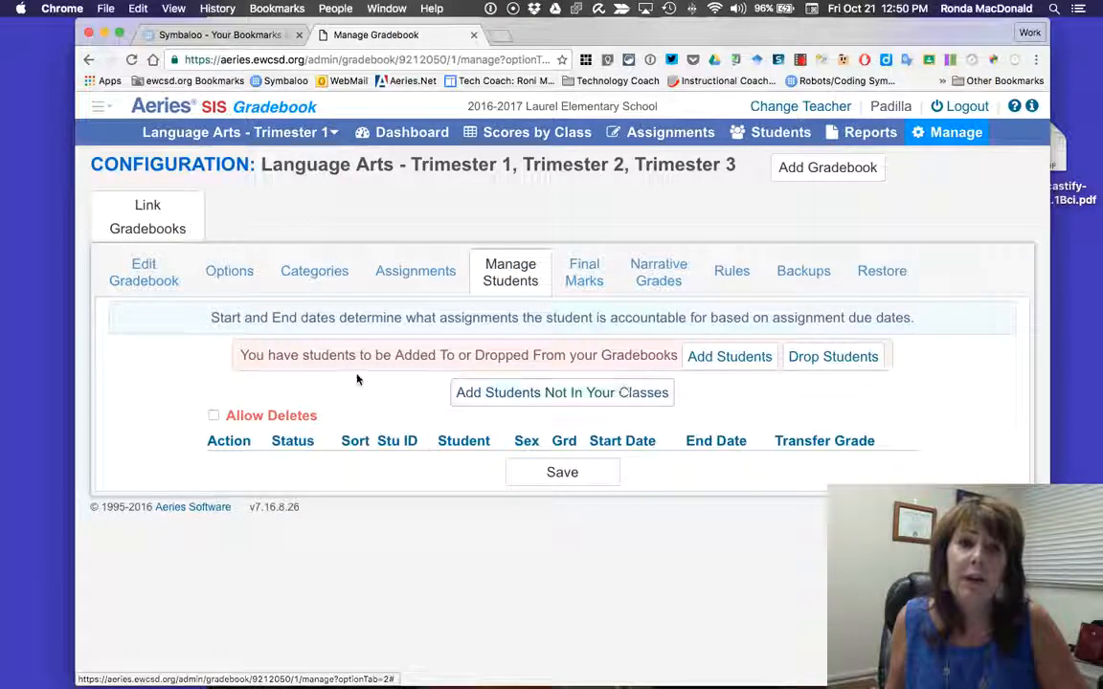
left_click(707, 357)
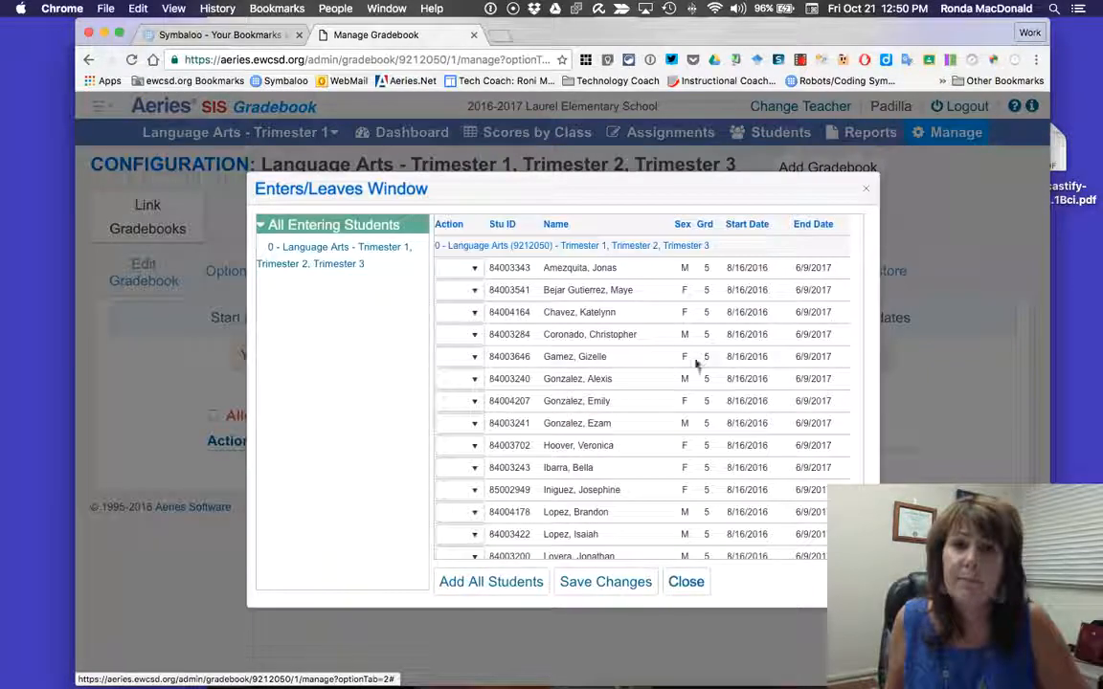
scroll(632, 441, "down", 1)
scroll(632, 441, "down", 5)
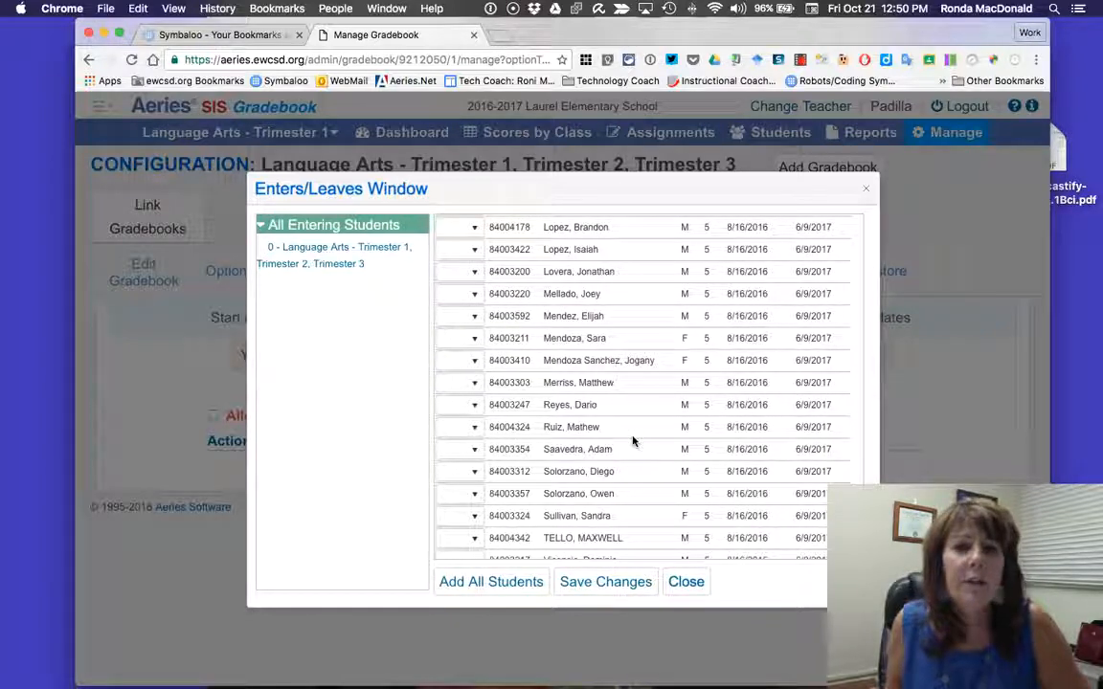
left_click(473, 428)
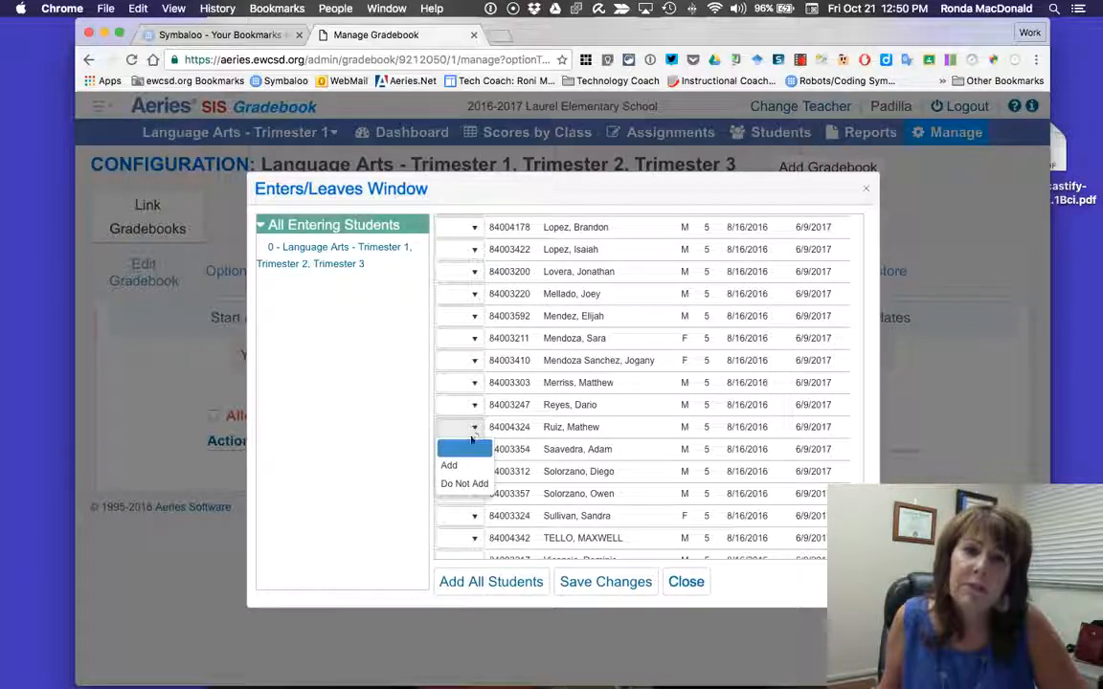
left_click(461, 482)
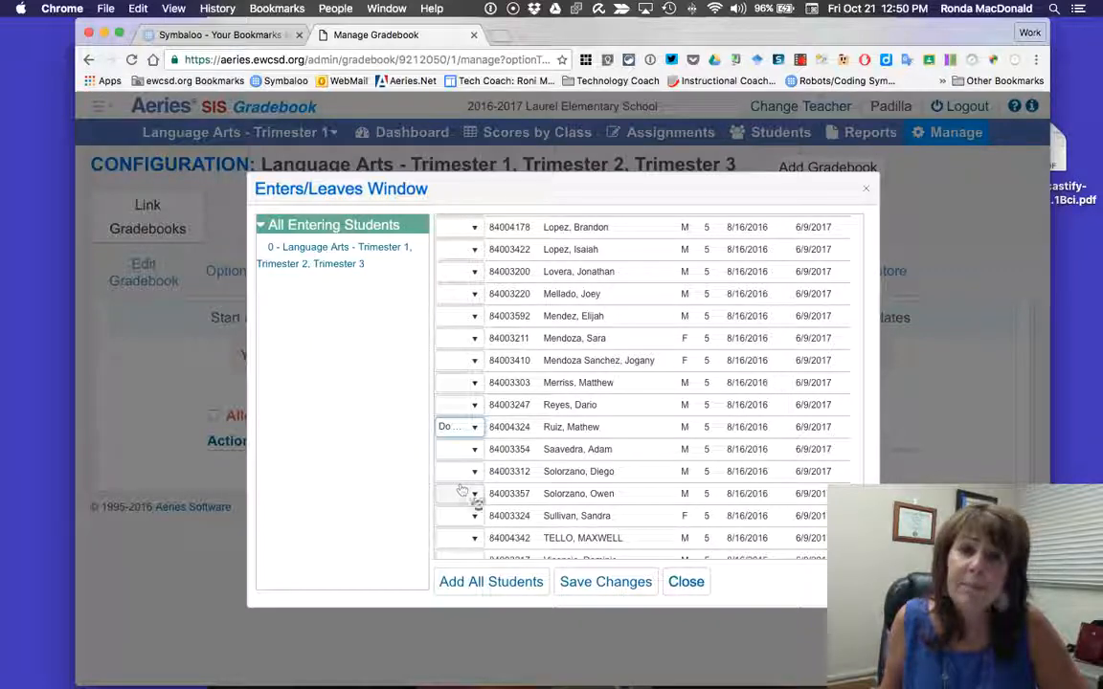
left_click(491, 582)
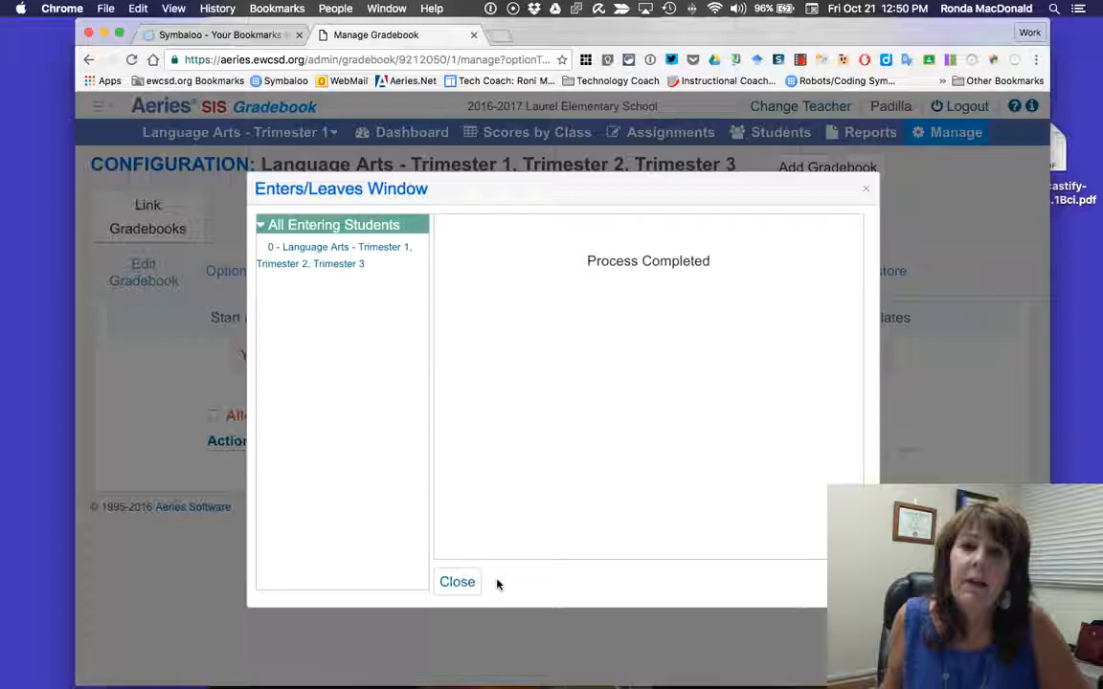
left_click(458, 586)
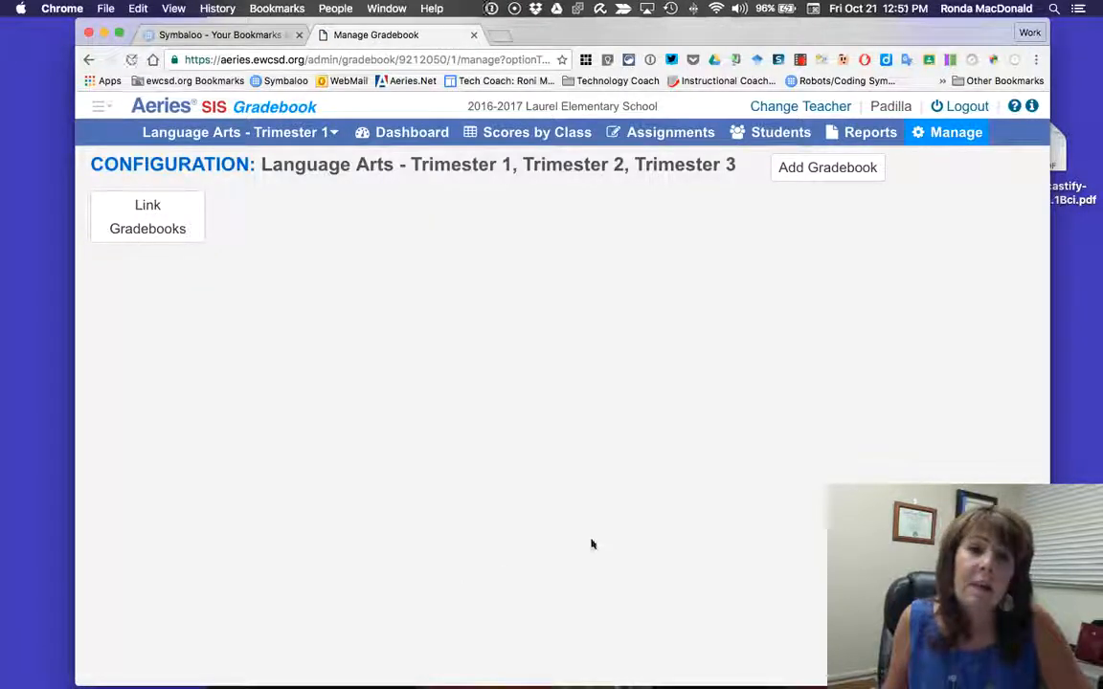
- Add the student marked Not Added to the gradebook as active, and check the end date field of the student above
scroll(592, 543, "down", 10)
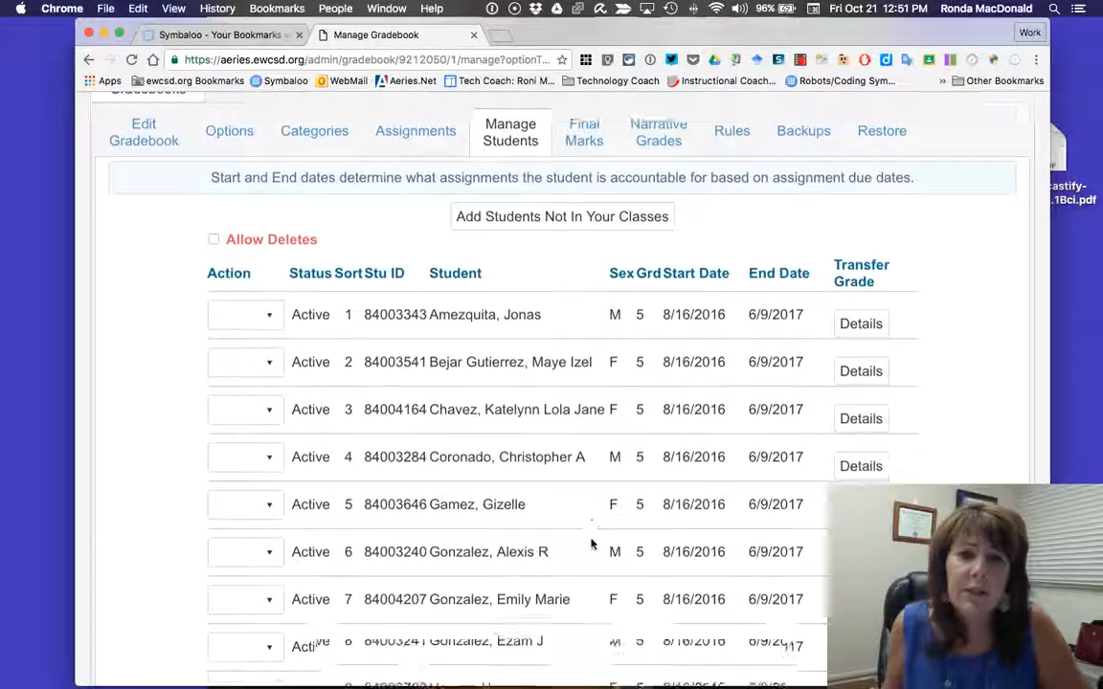
scroll(591, 543, "down", 8)
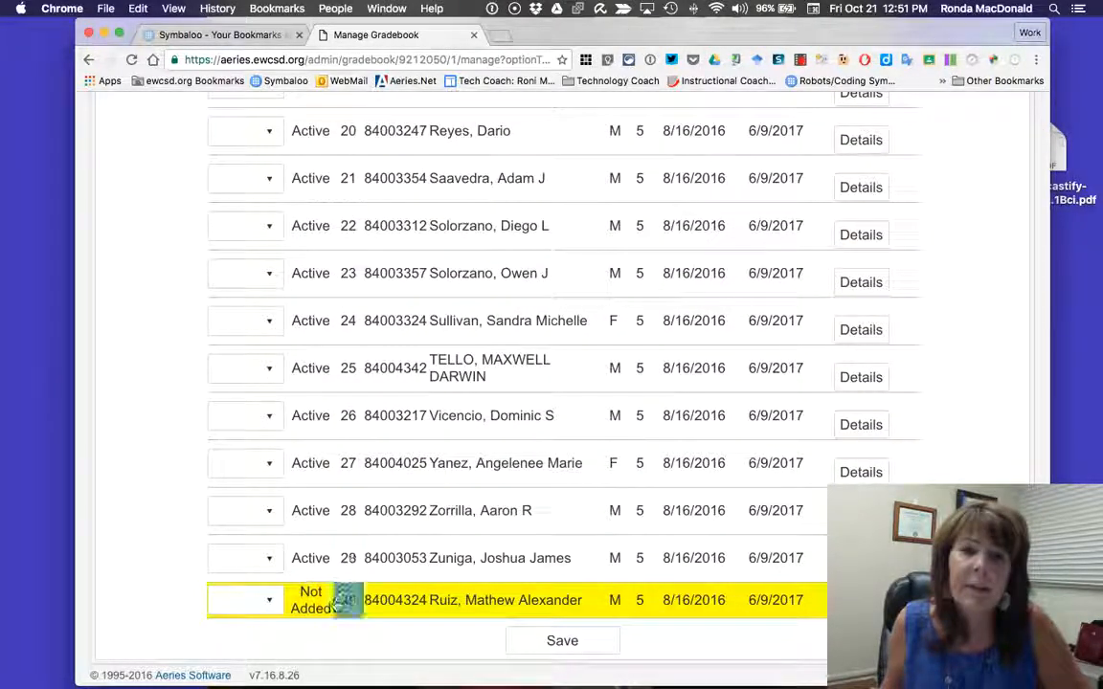
left_click(270, 600)
left_click(226, 657)
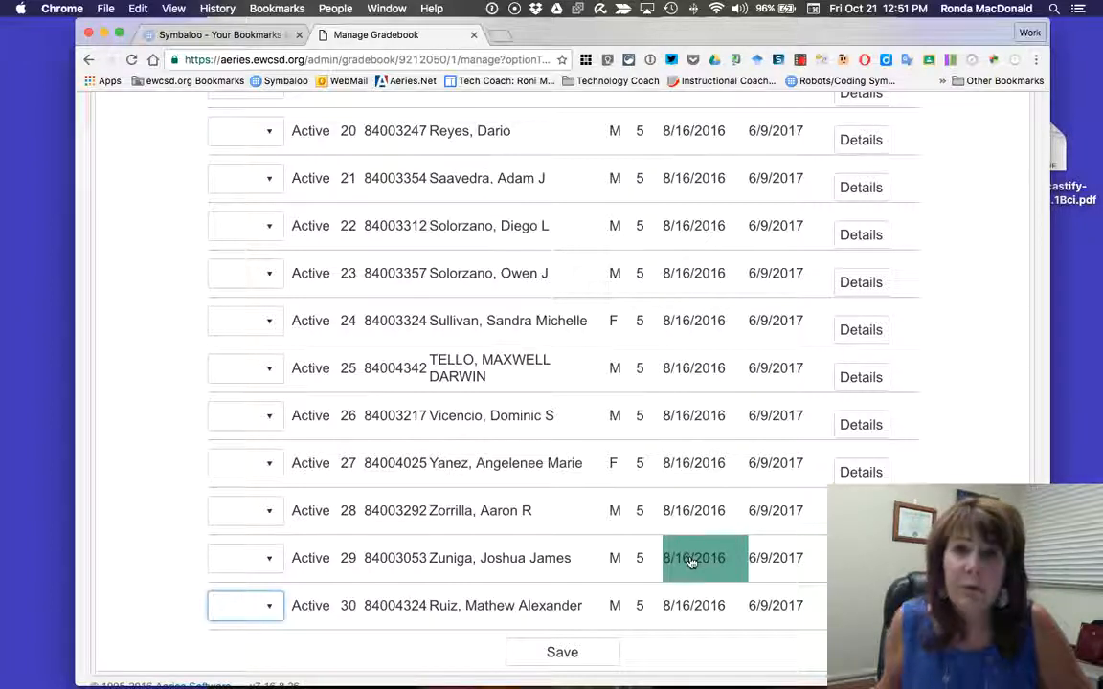
left_click(781, 555)
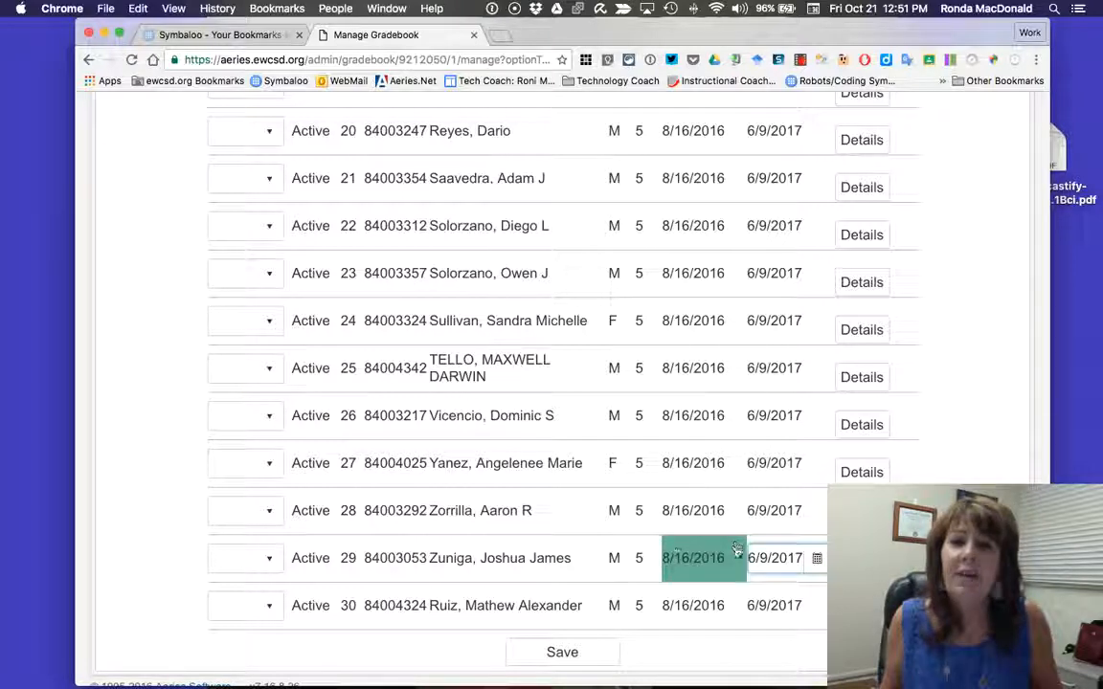
left_click(596, 544)
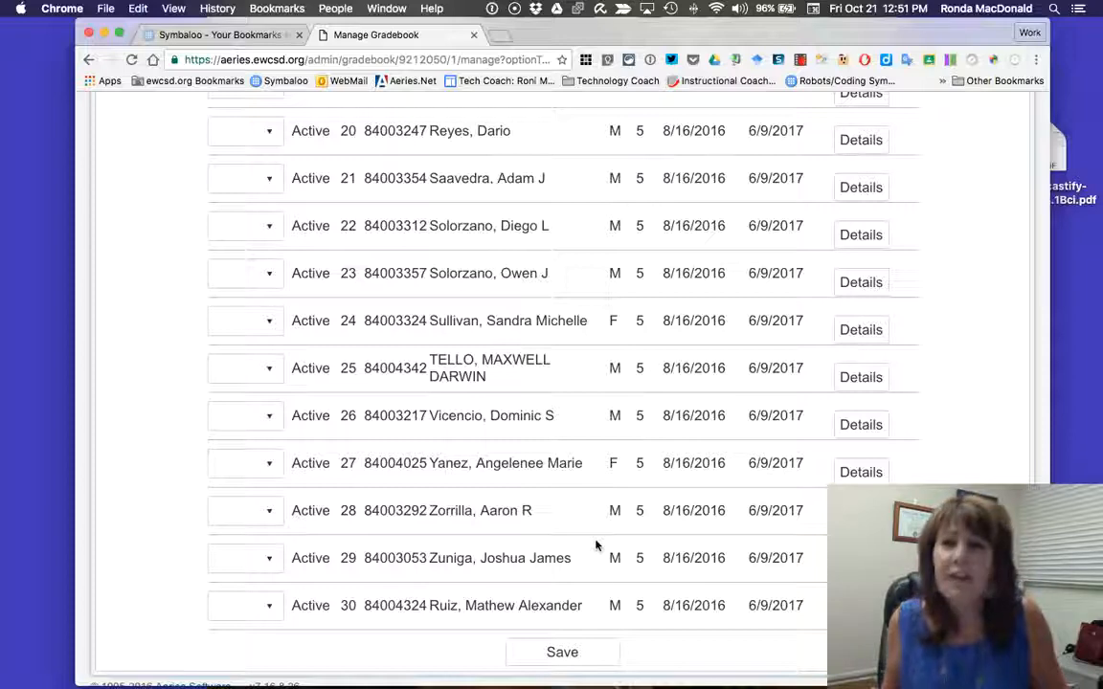
- In the gradebook's final marks, set the high percentage for mark 3 to 100.00
scroll(595, 545, "down", 1)
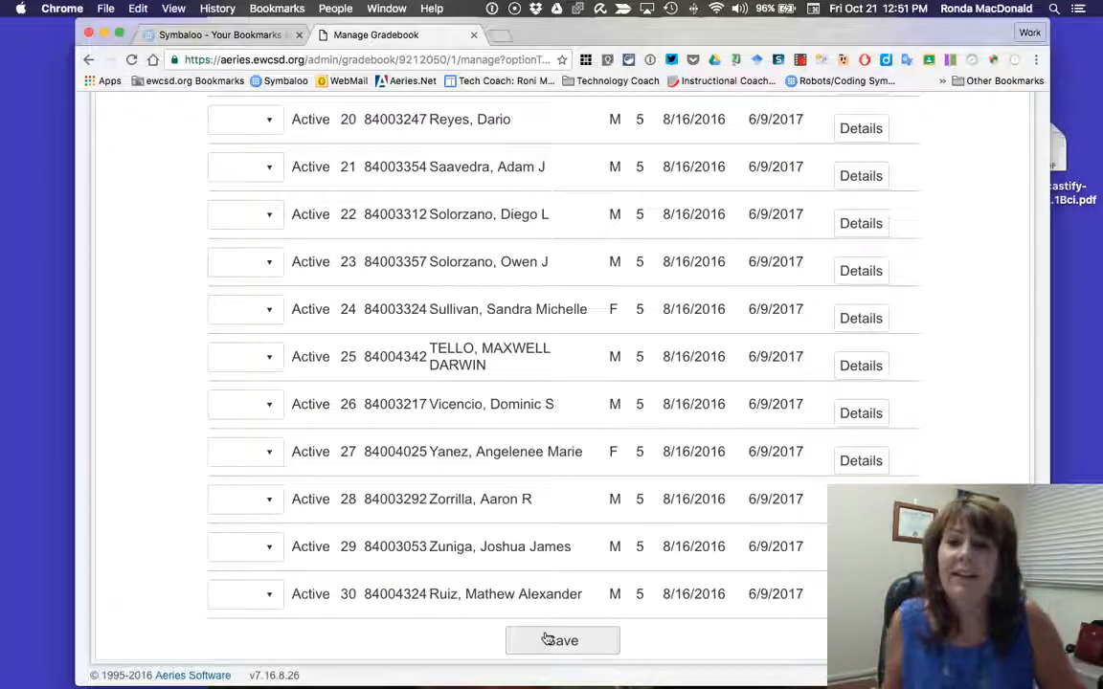
scroll(622, 387, "up", 15)
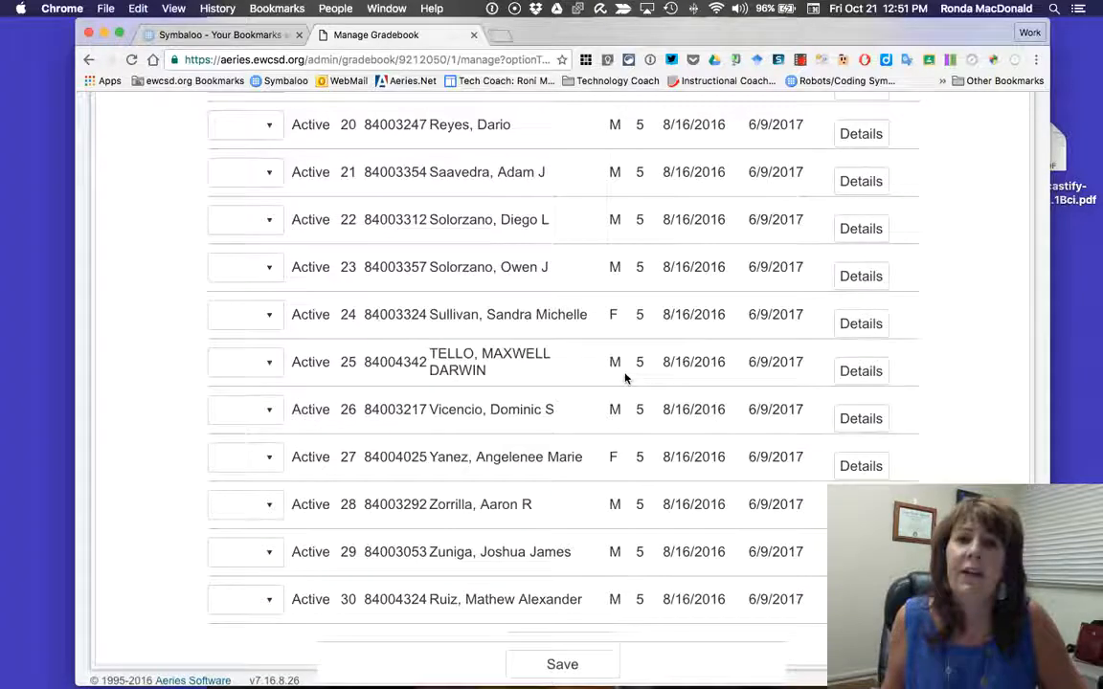
scroll(625, 379, "up", 3)
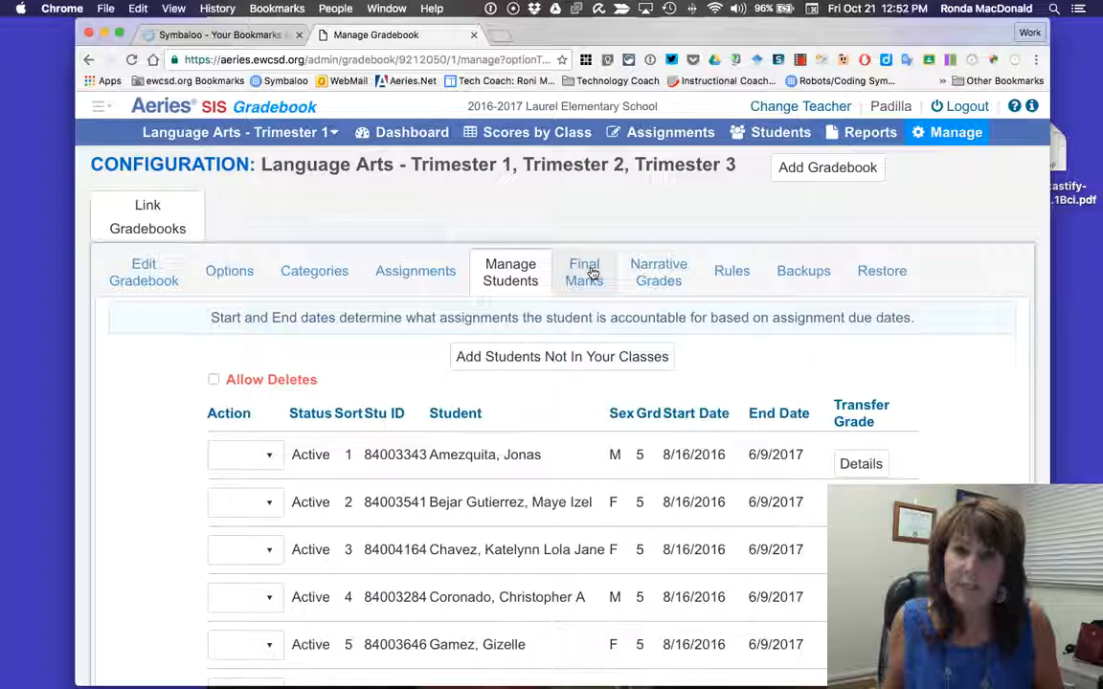
left_click(592, 275)
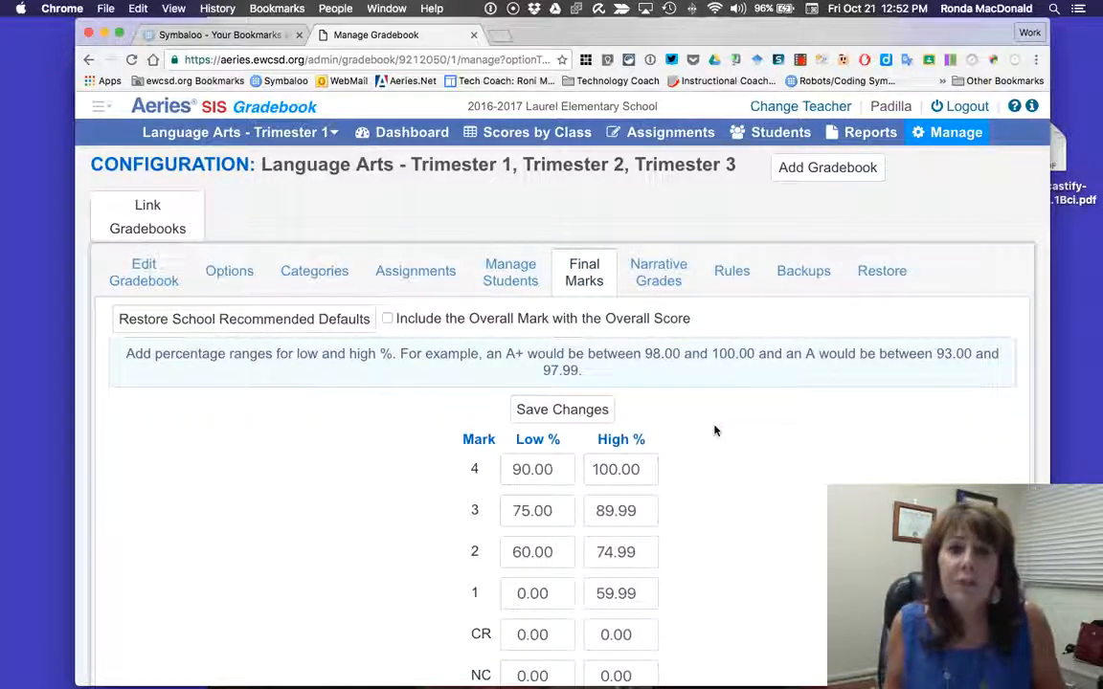
scroll(714, 431, "down", 3)
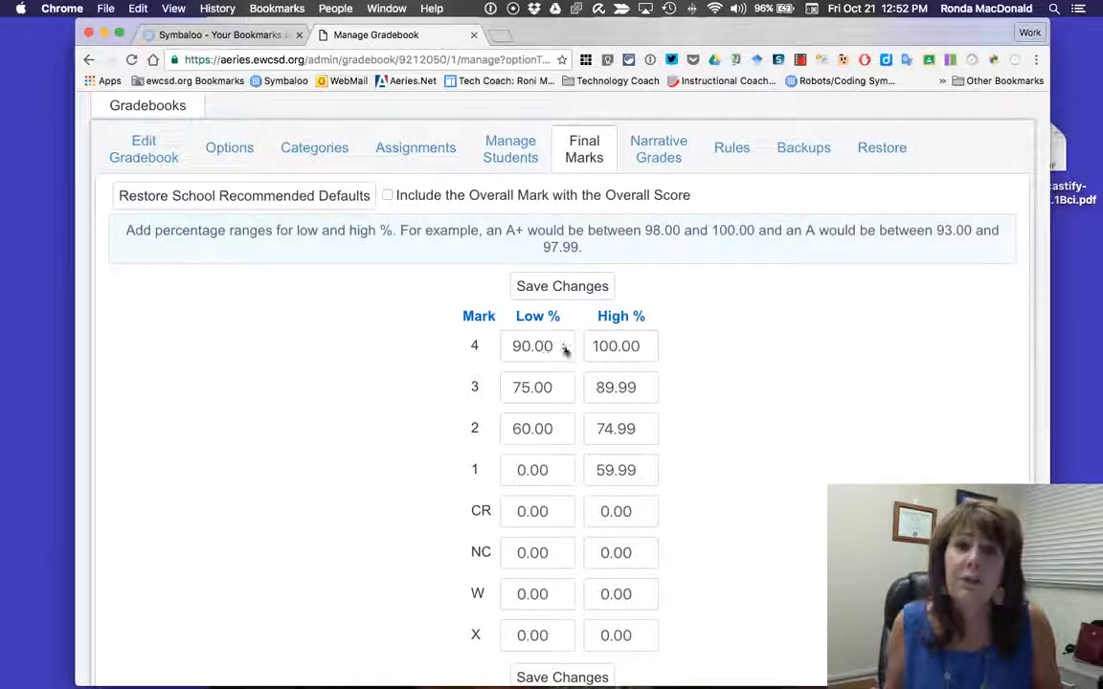
left_click(614, 387)
key("BackSpace")
key("BackSpace")
type("1")
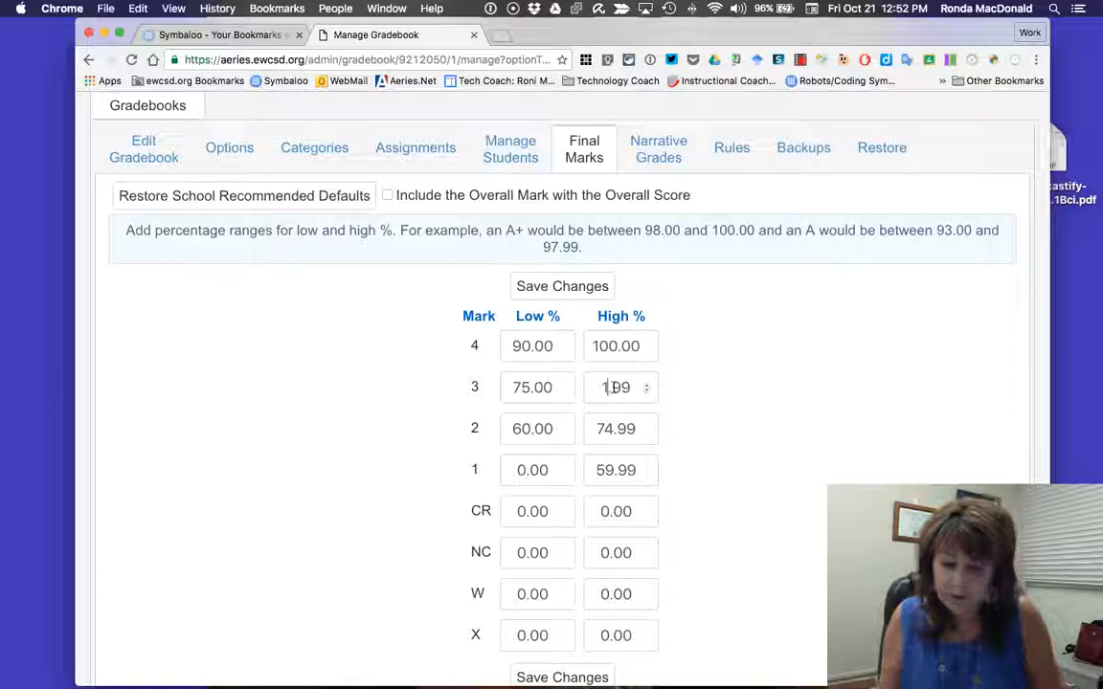
type("00")
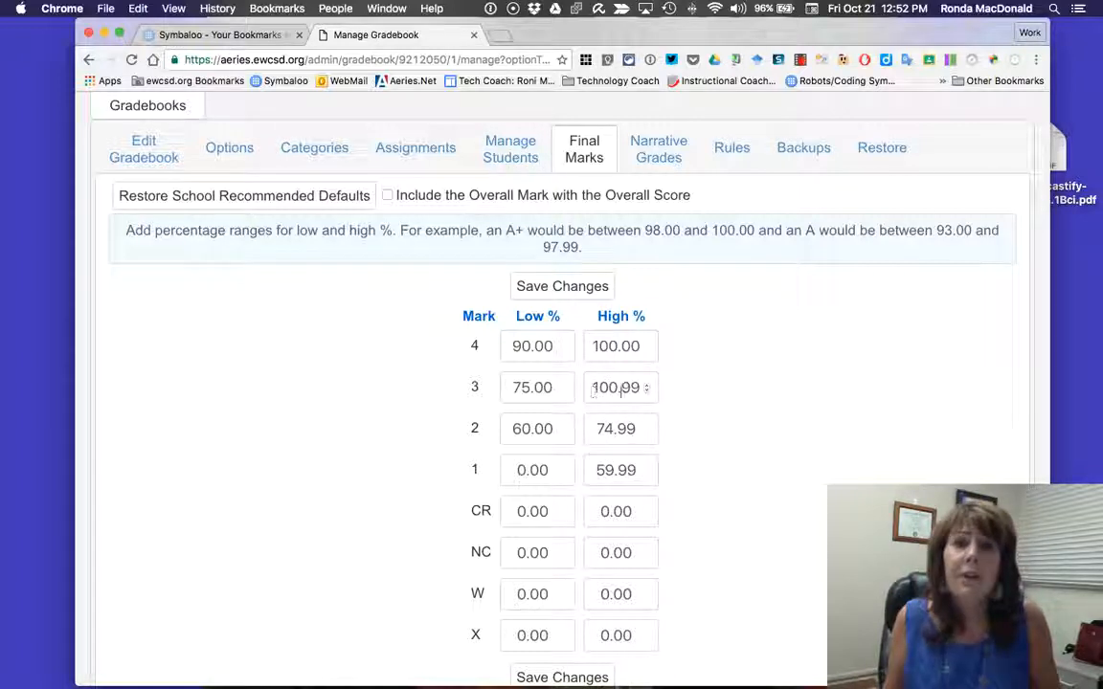
key("BackSpace")
key("BackSpace")
type("00")
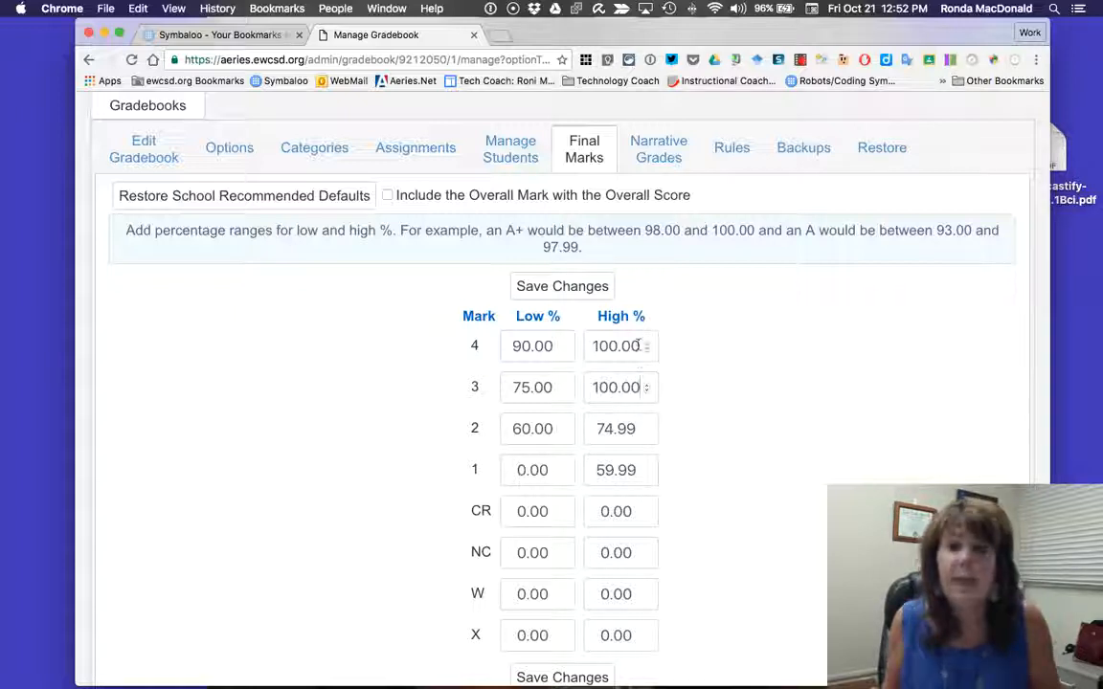
- Set both the low and high percentages for mark 4 to 00.00 and save the final marks
left_click(596, 345)
key("BackSpace")
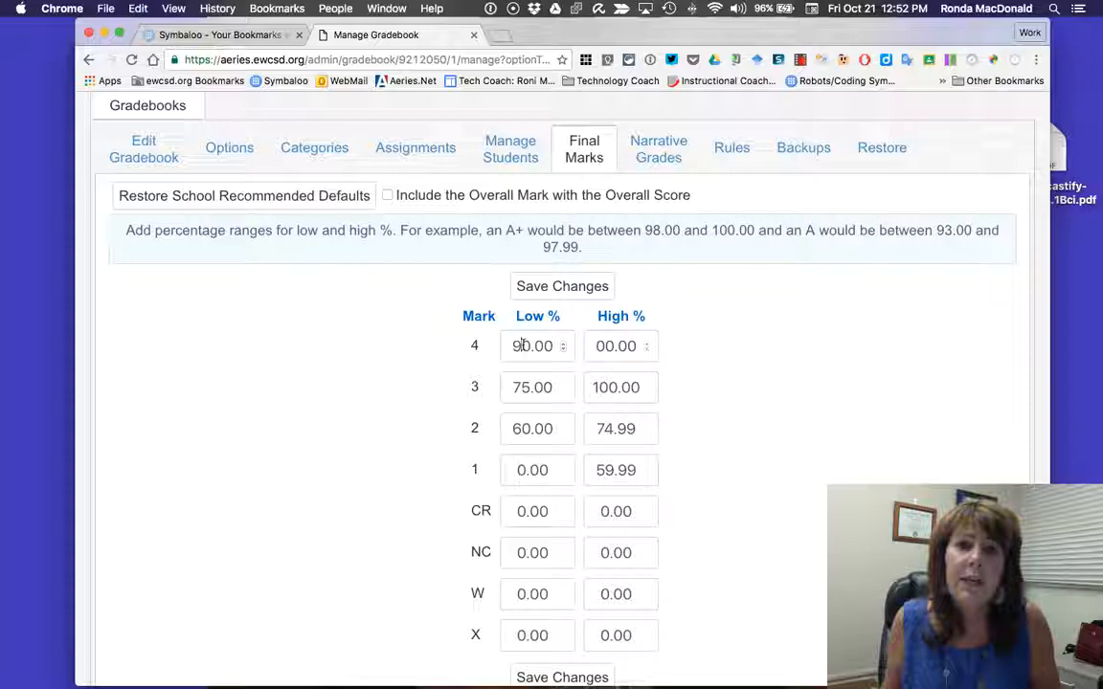
left_click(522, 345)
key("BackSpace")
type("0")
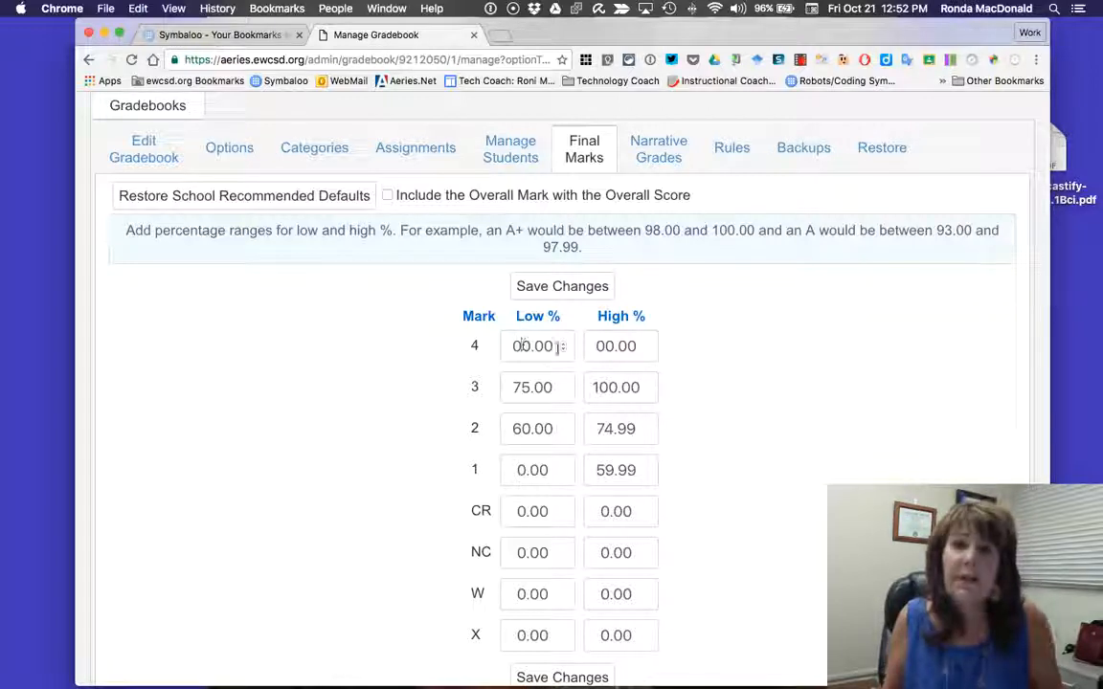
left_click(553, 286)
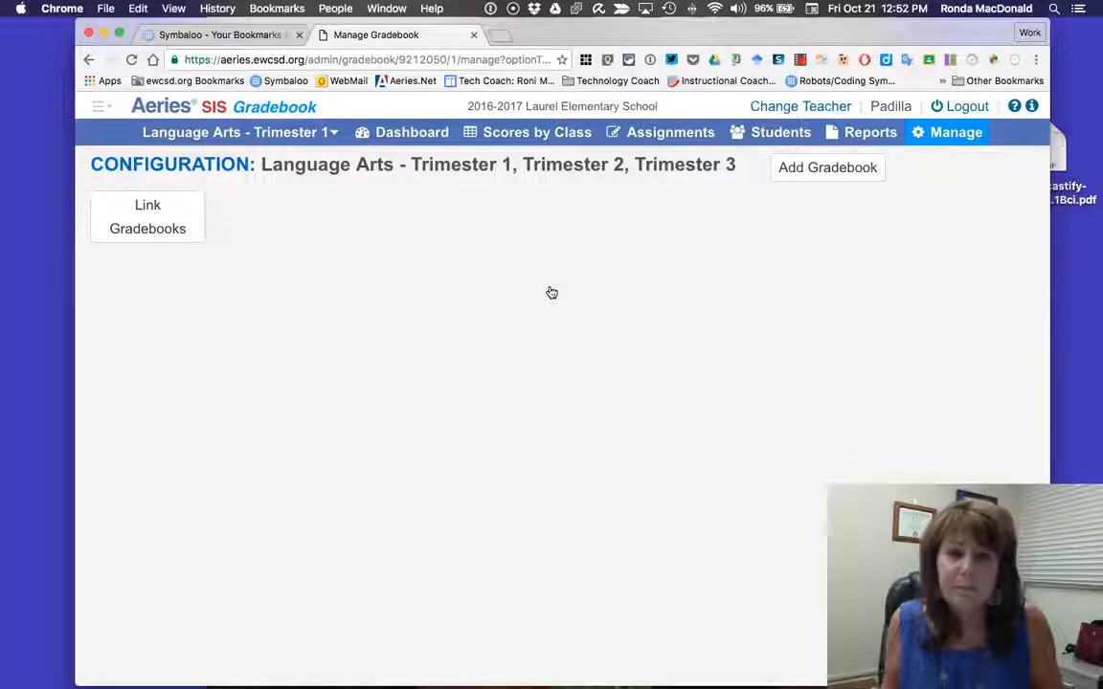
scroll(579, 416, "down", 1)
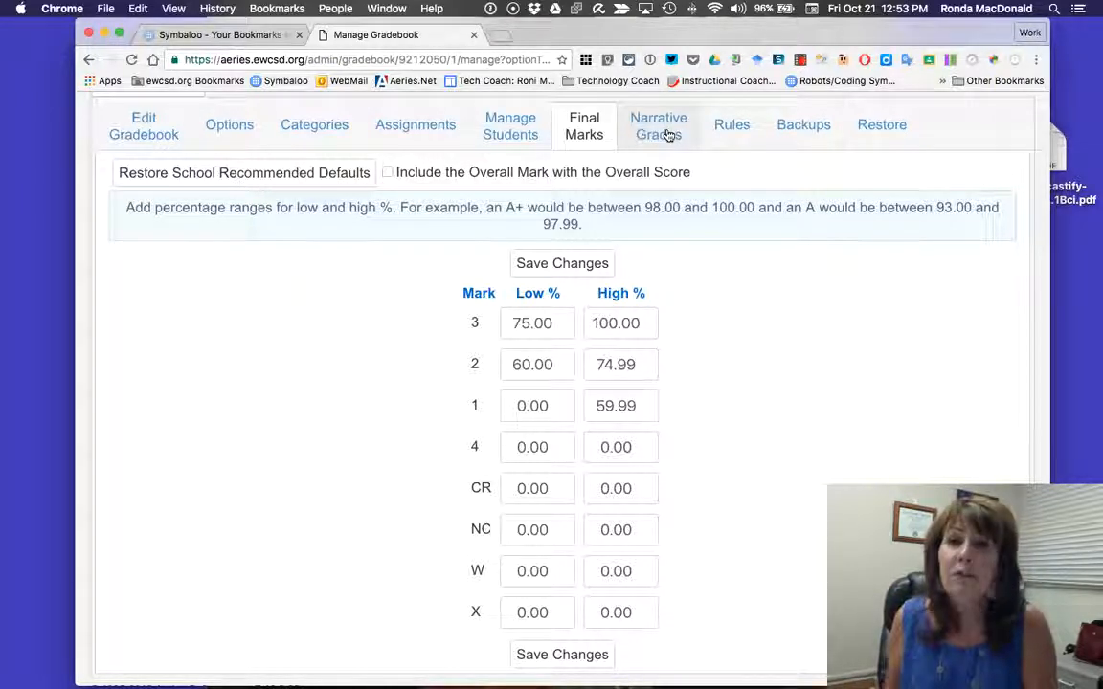
- Draft a rule dropping the 2 lowest Homework scores according to % Score, replaced with Nothing, and reset the number of scores to 0
left_click(733, 127)
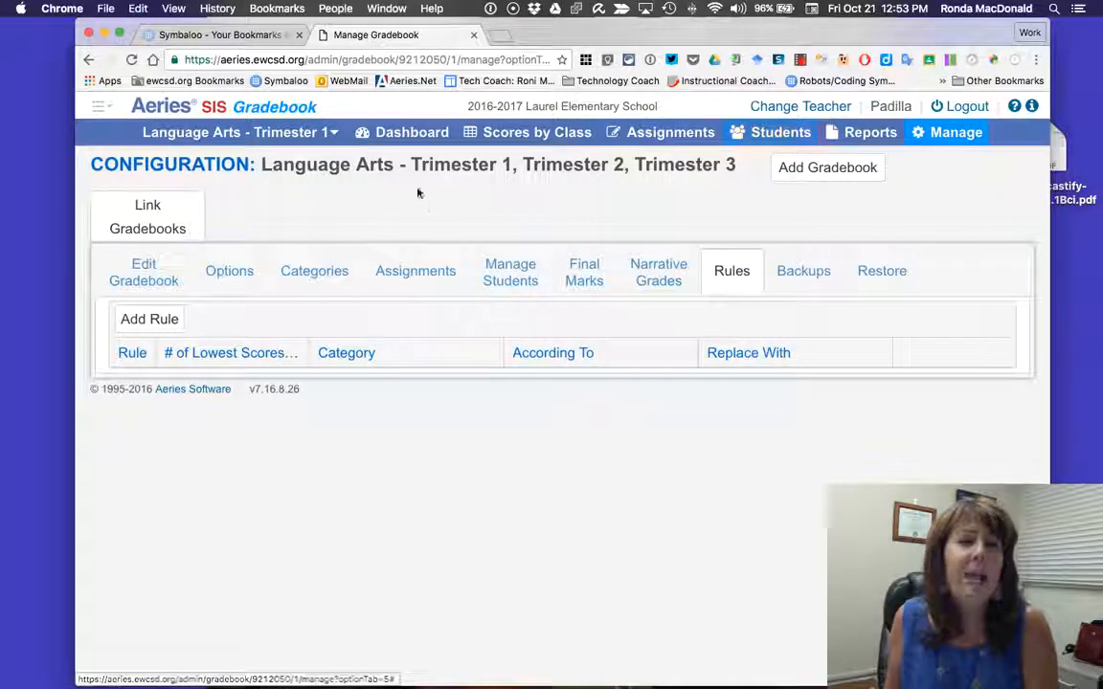
left_click(147, 320)
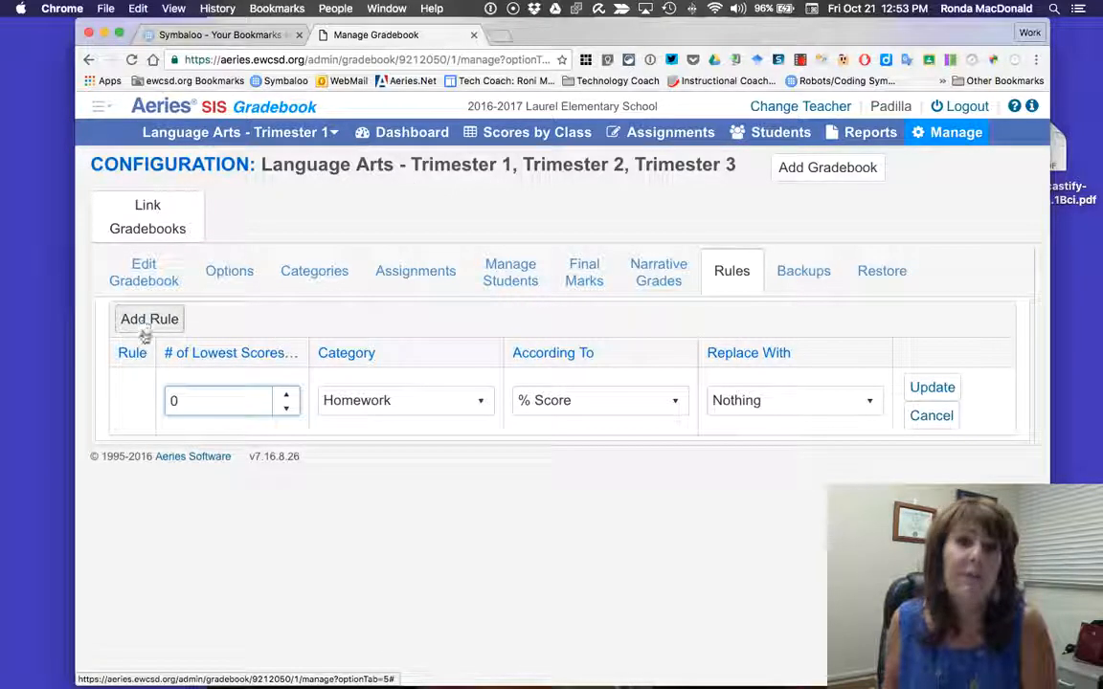
key("BackSpace")
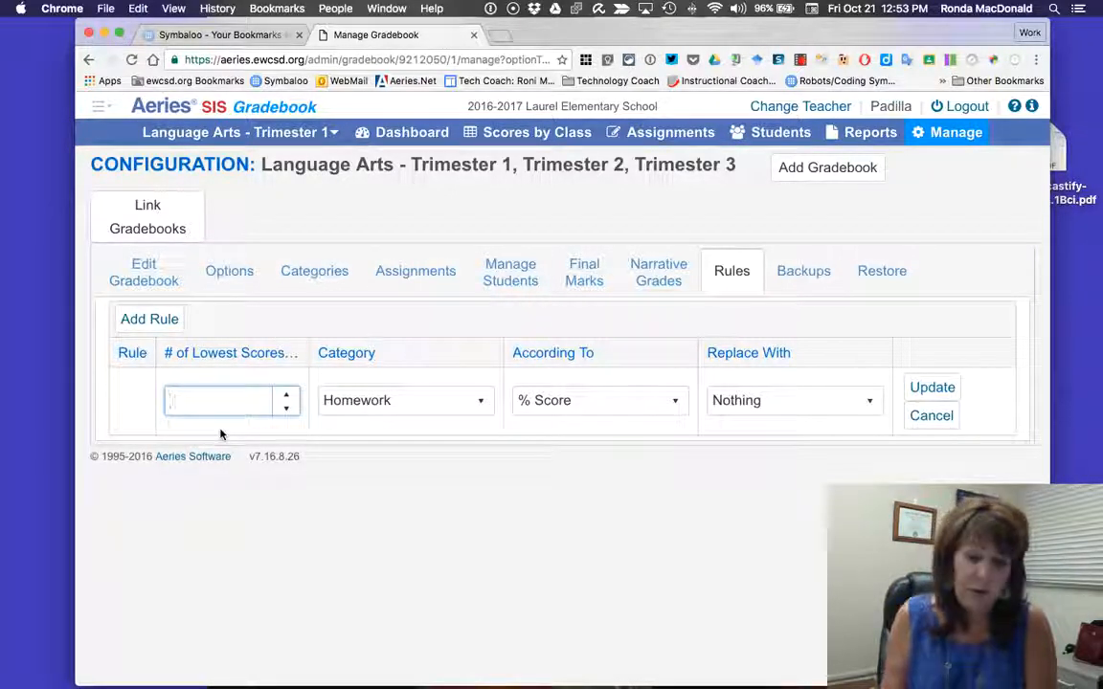
left_click(403, 402)
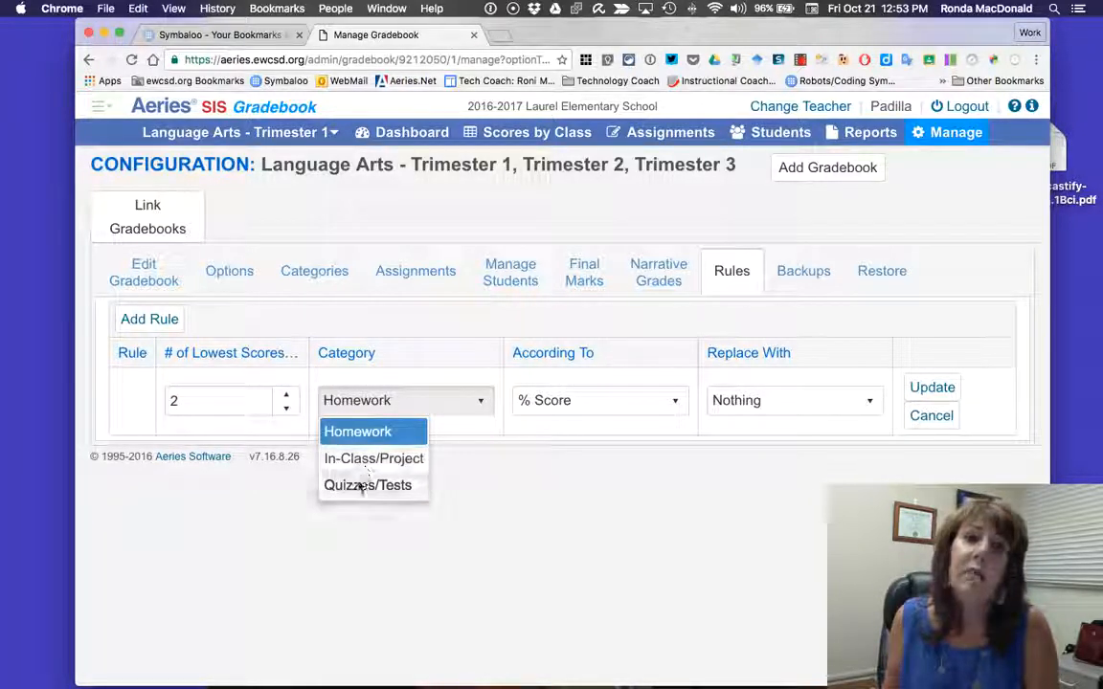
left_click(649, 404)
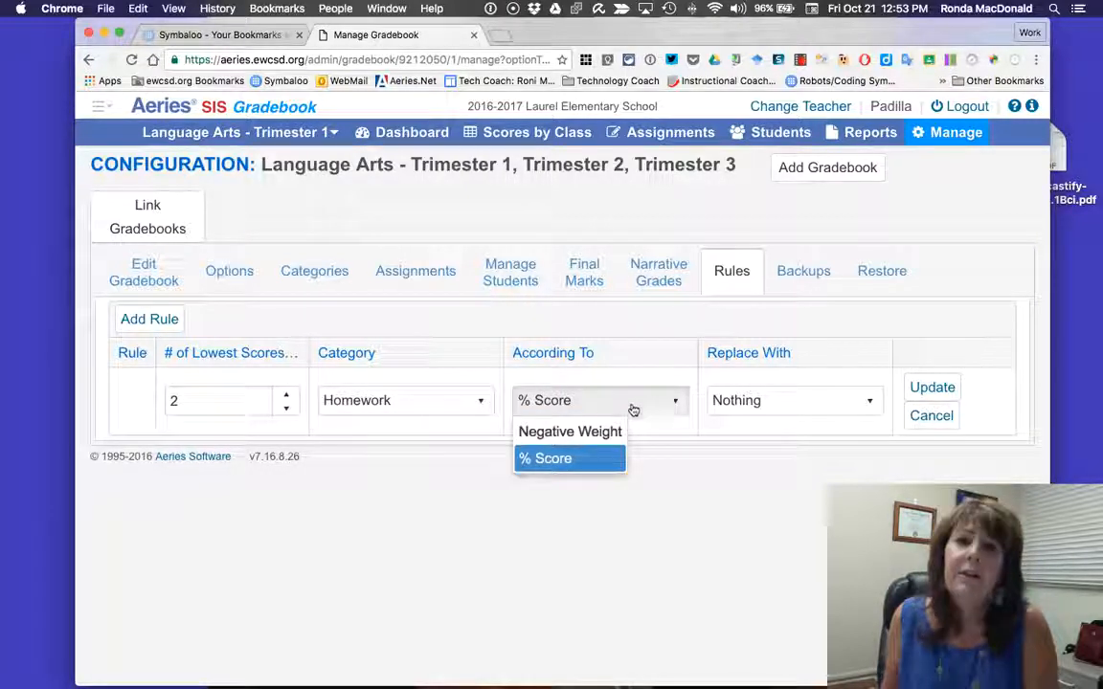
left_click(607, 463)
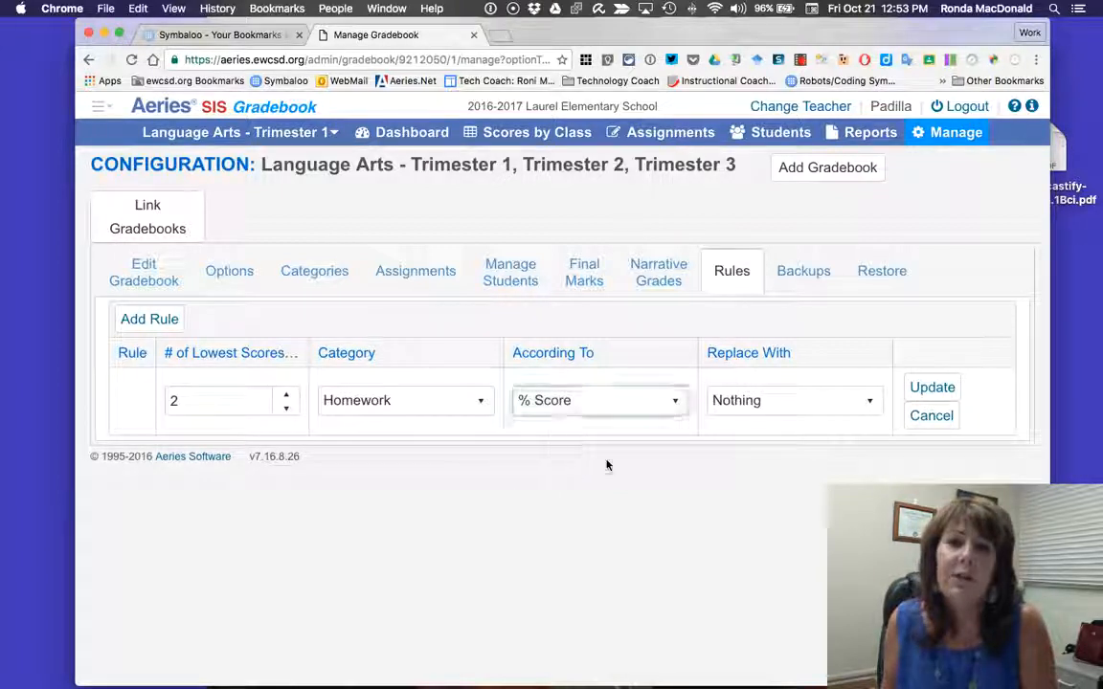
left_click(778, 412)
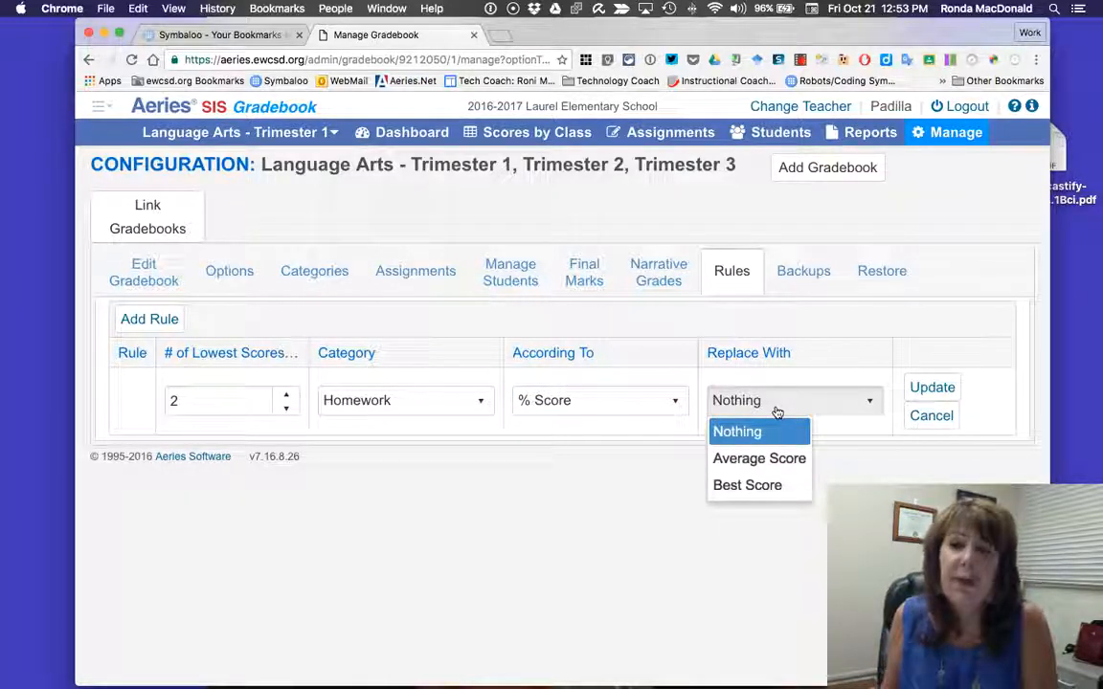
left_click(766, 400)
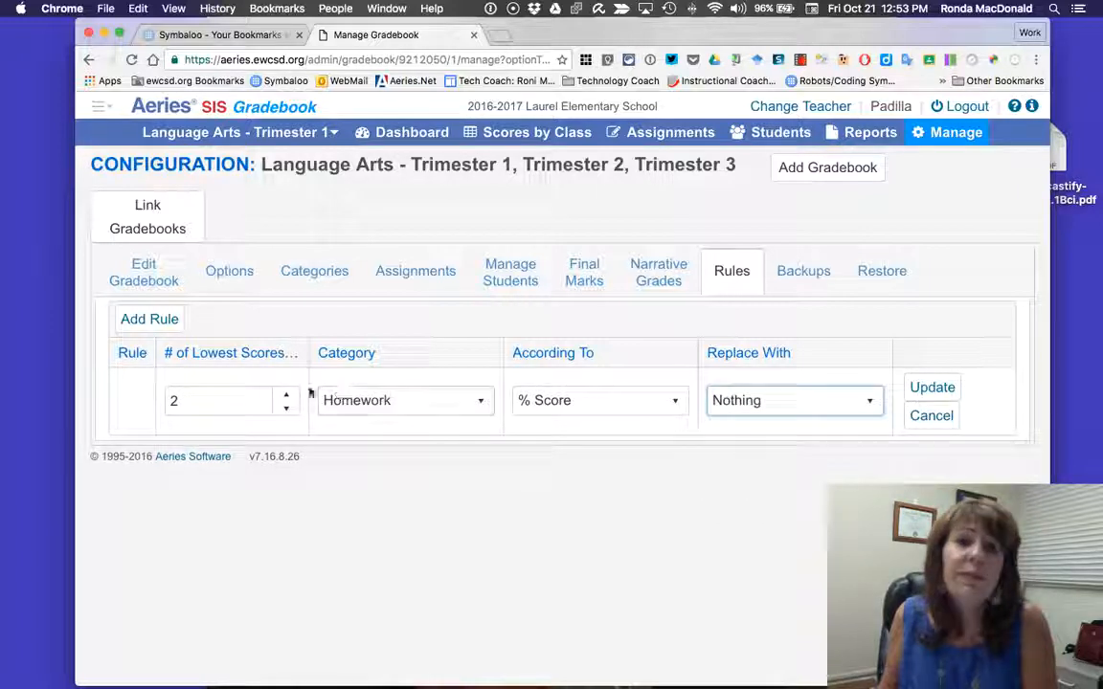
left_click(182, 401)
key("BackSpace")
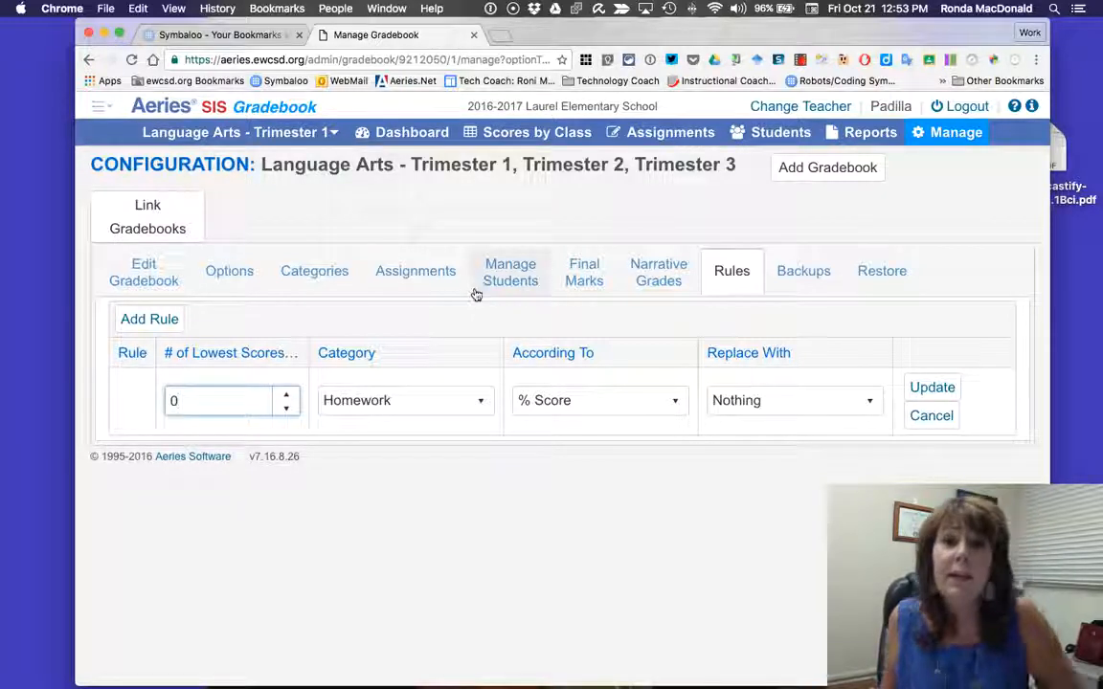
- Back up the Language Arts gradebook without a comment and open the options for restoring a gradebook
left_click(798, 275)
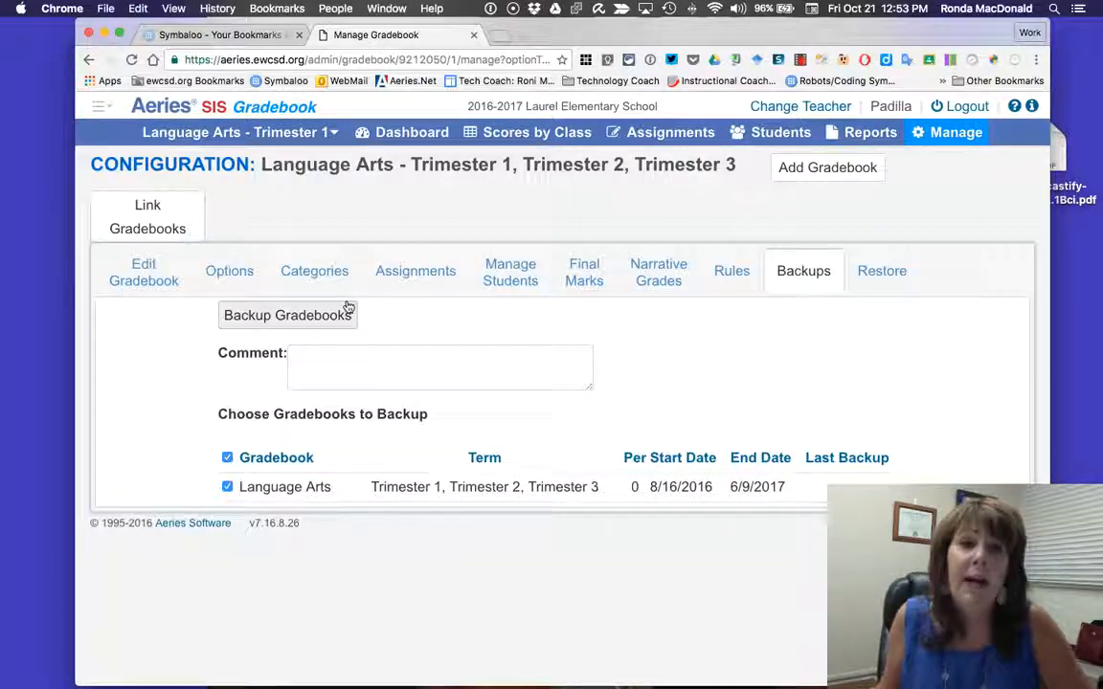
left_click(288, 315)
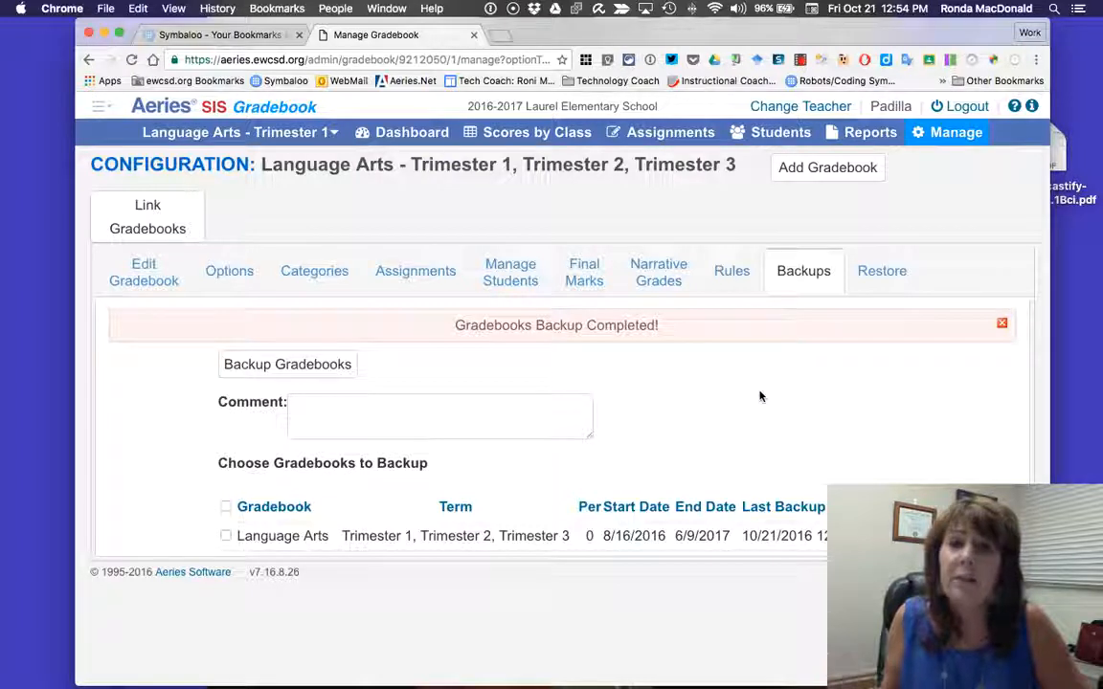
left_click(881, 273)
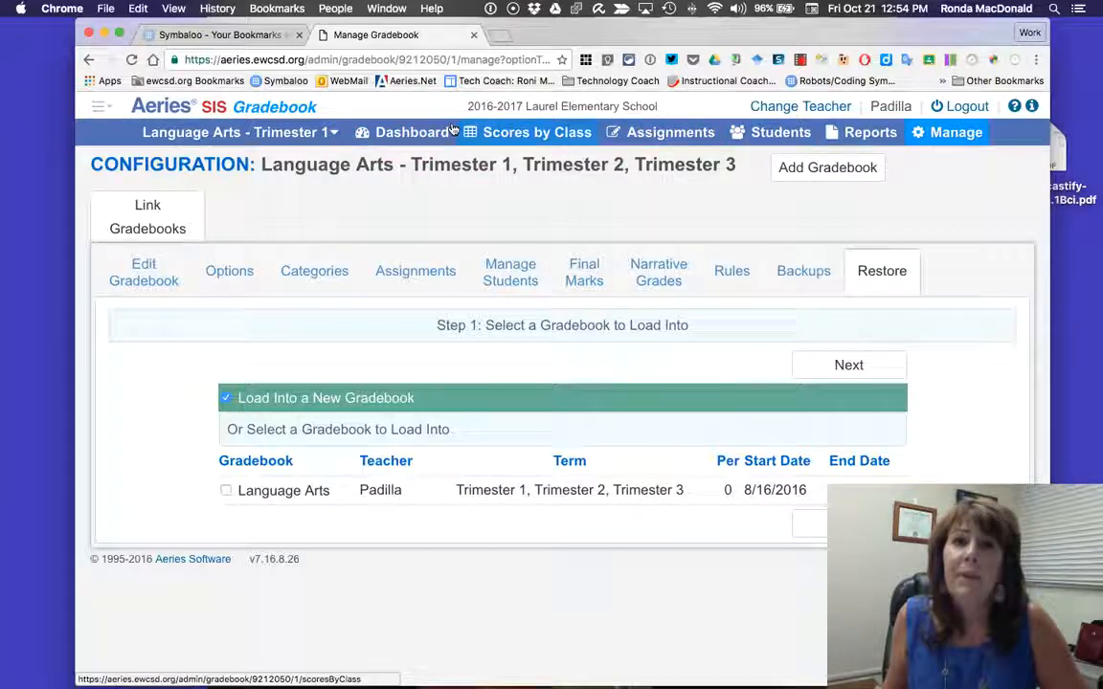
- Create and save a new gradebook named Math, associated with Trimester 1, Trimester 2 and Trimester 3
left_click(391, 136)
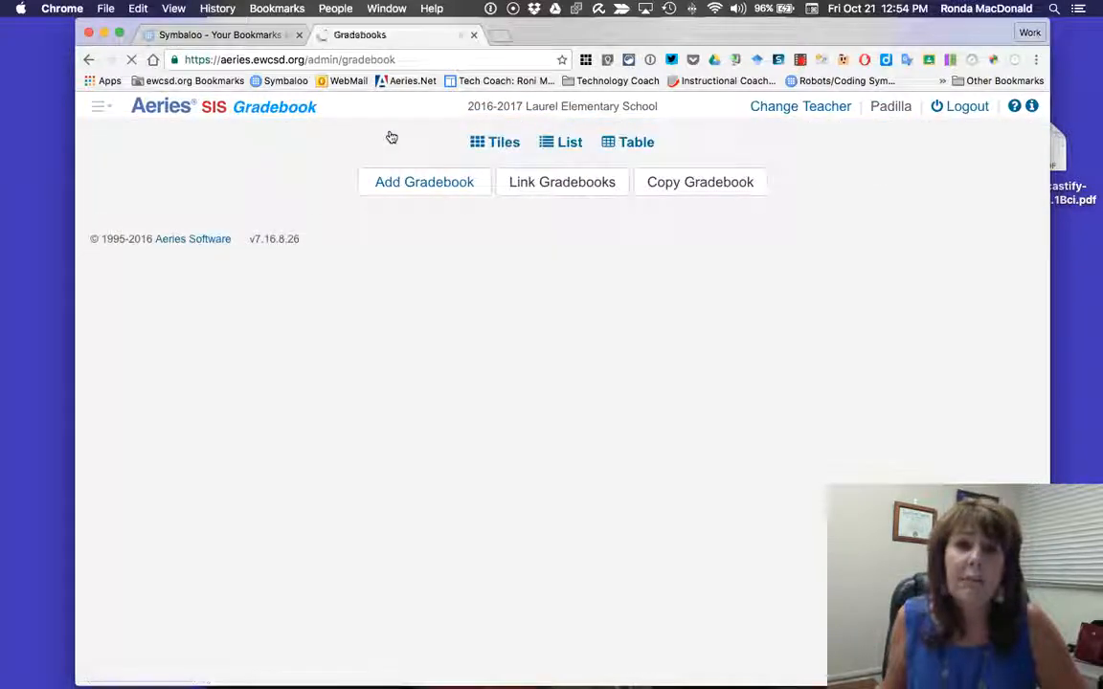
left_click(419, 186)
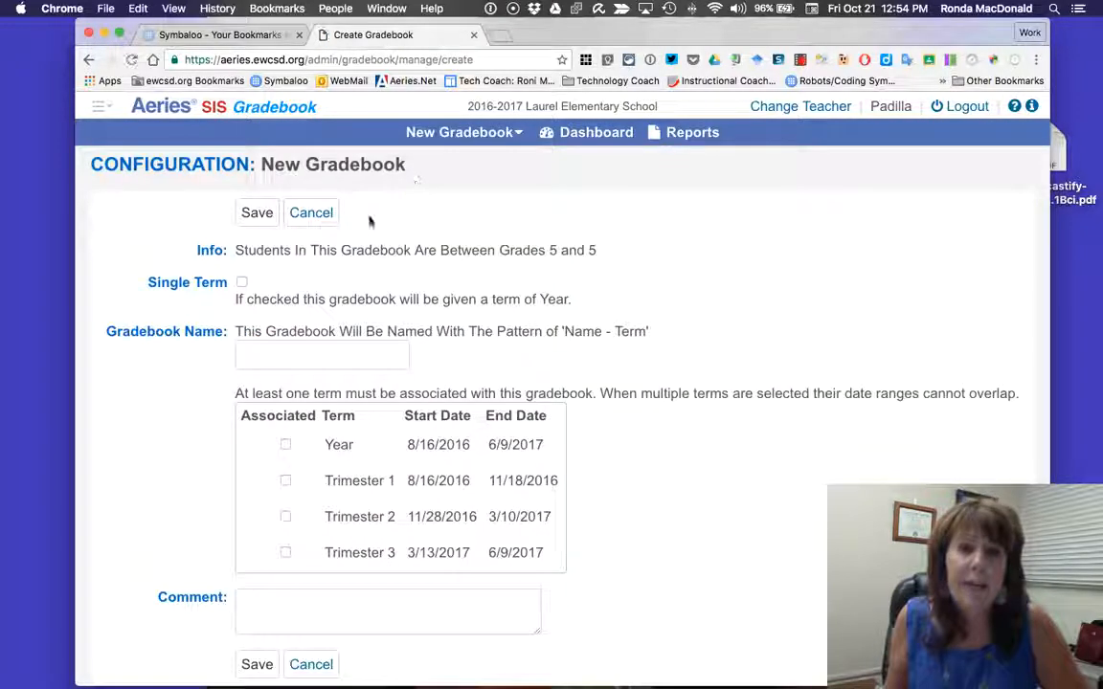
left_click(251, 360)
type("Math")
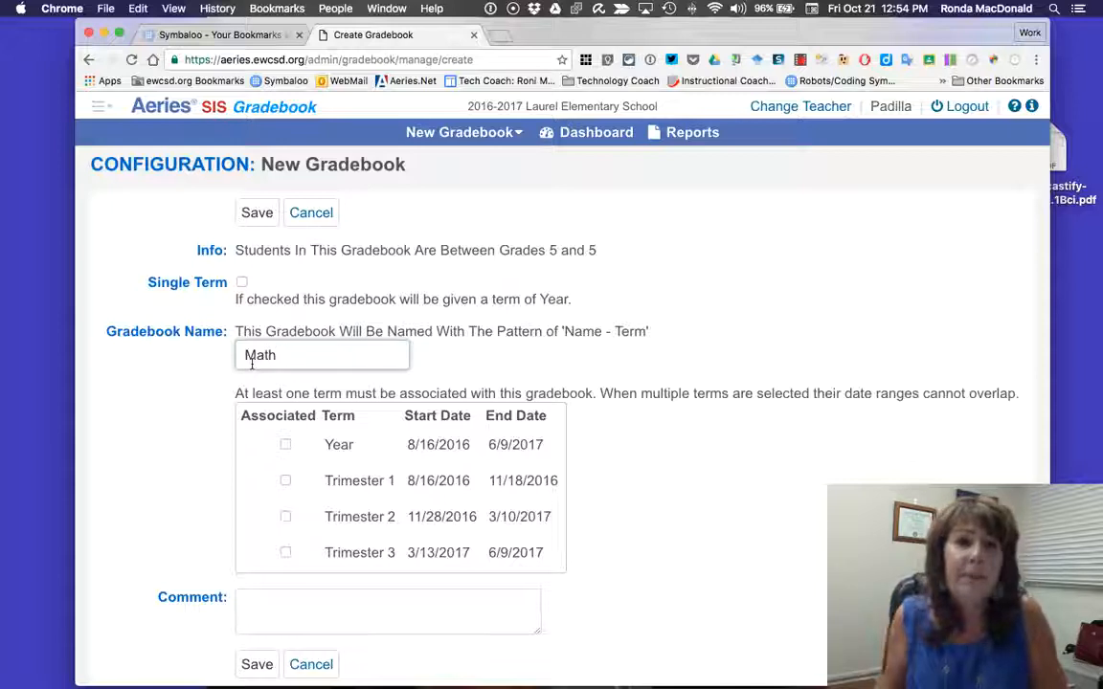
left_click(285, 481)
left_click(285, 517)
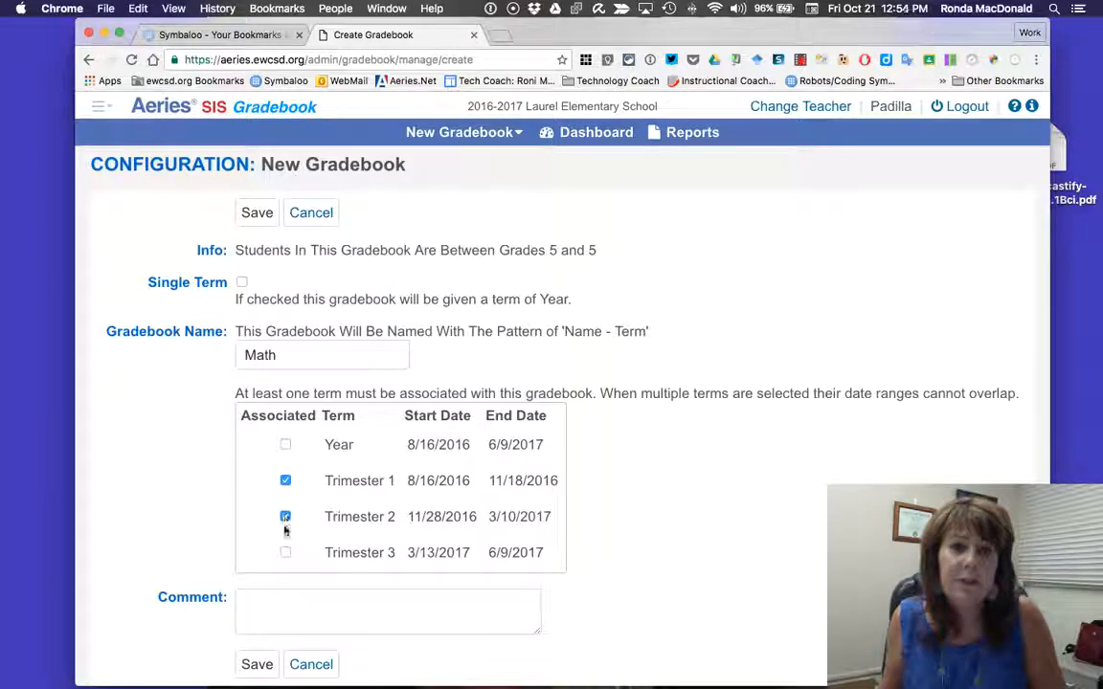
left_click(284, 553)
left_click(257, 213)
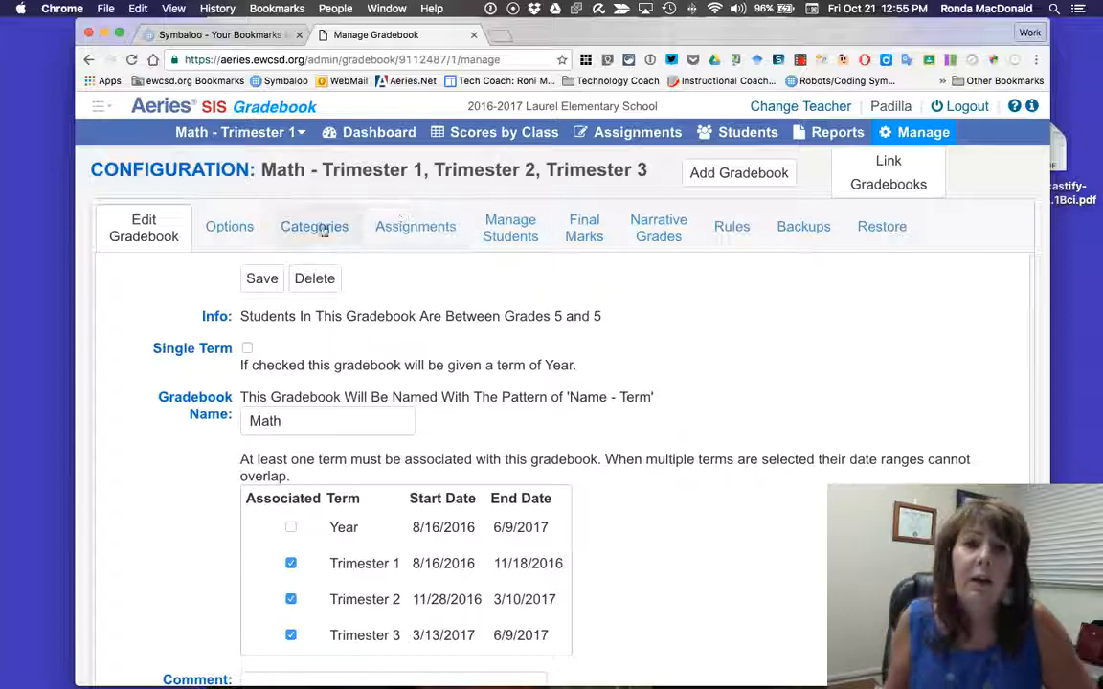
- Return to the gradebook overview, check the gradebooks listed for future terms, and collapse that group again
left_click(373, 133)
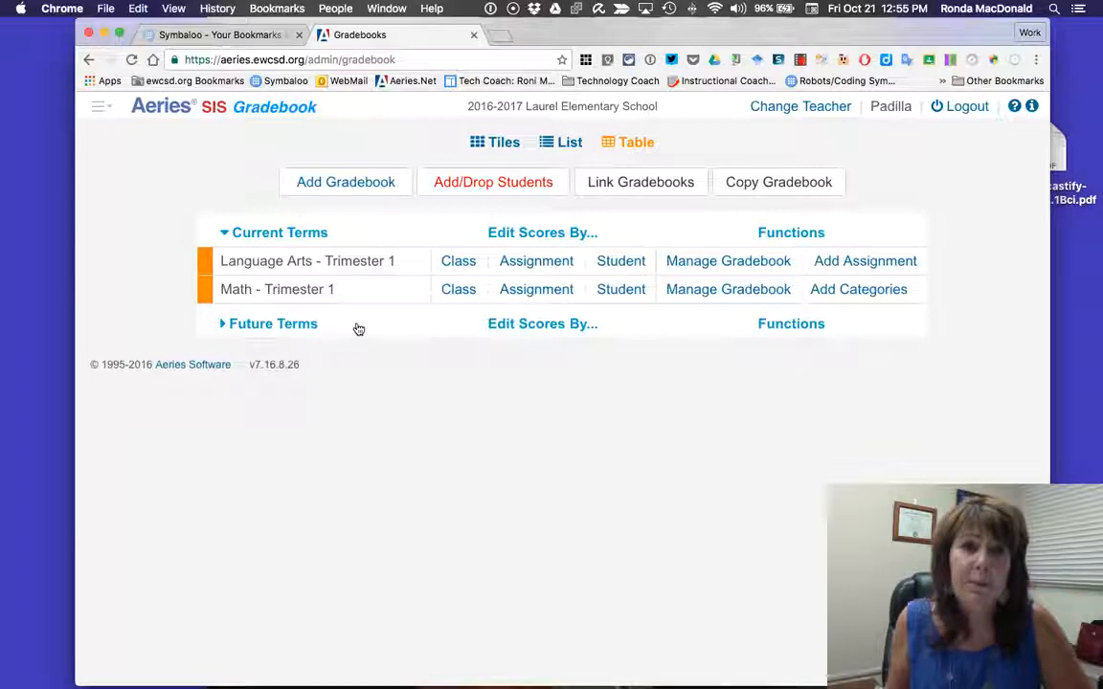
left_click(232, 327)
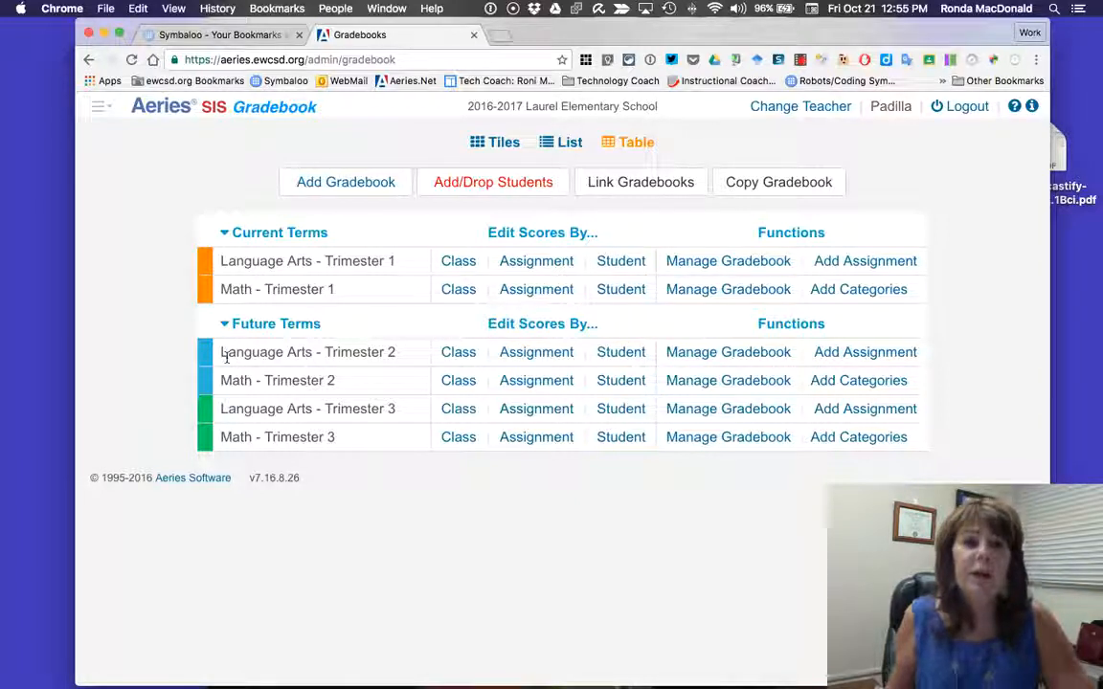
left_click(234, 323)
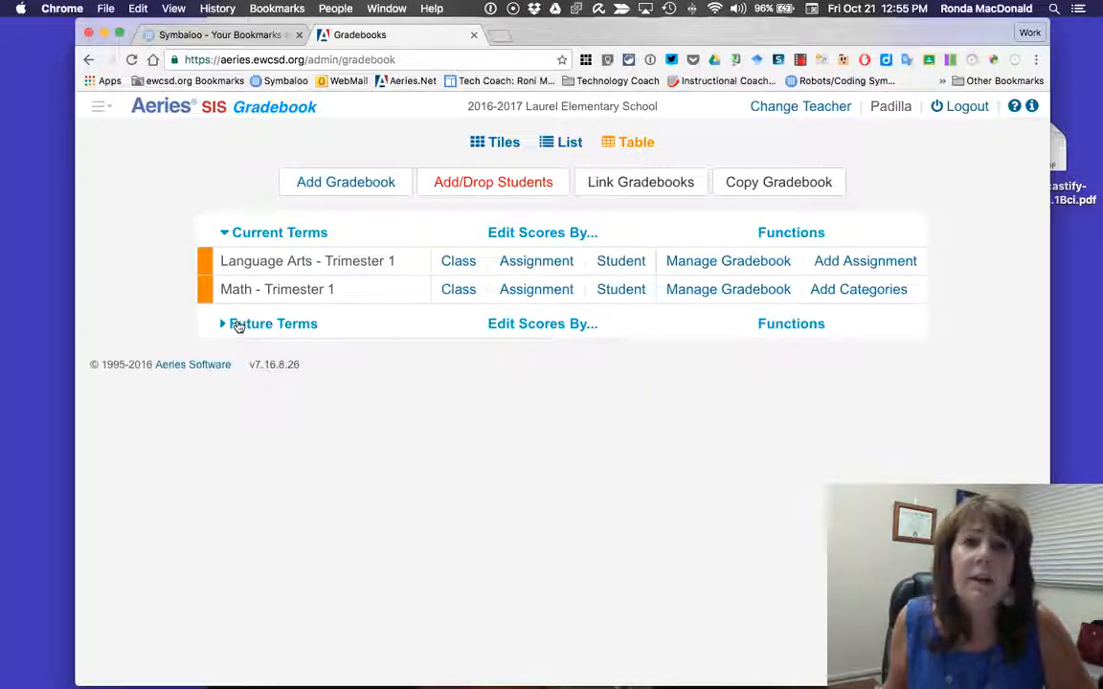
- Compare the tile and list layouts of the gradebooks, viewing the Language Arts Trimester 1 details, and return to the table layout
left_click(482, 143)
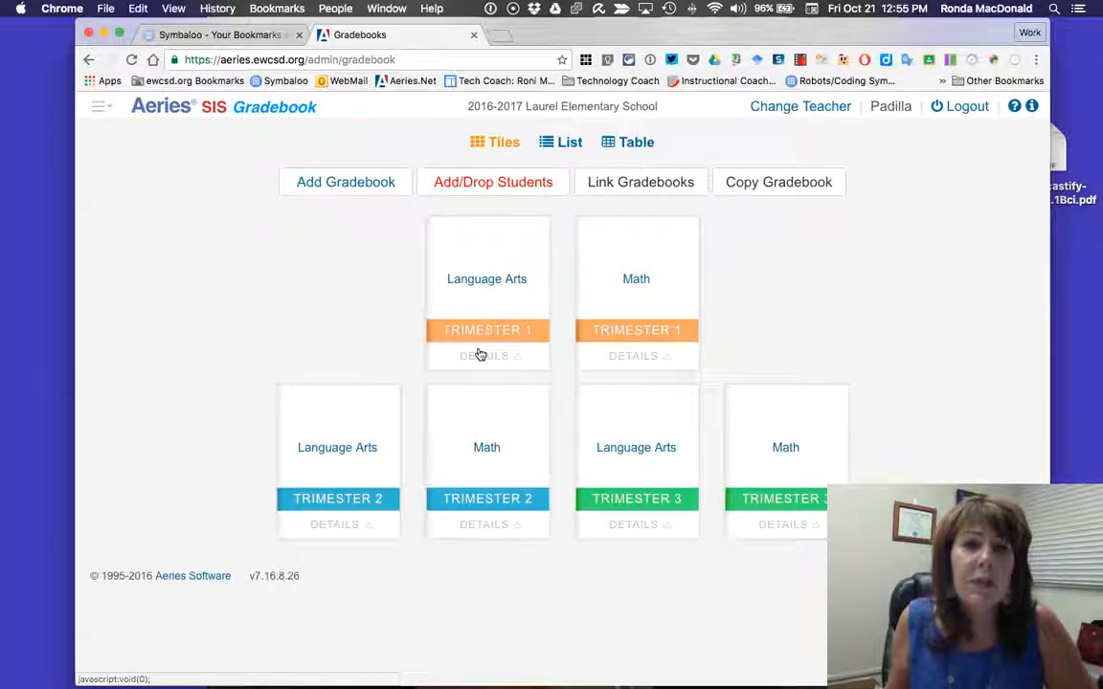
left_click(478, 357)
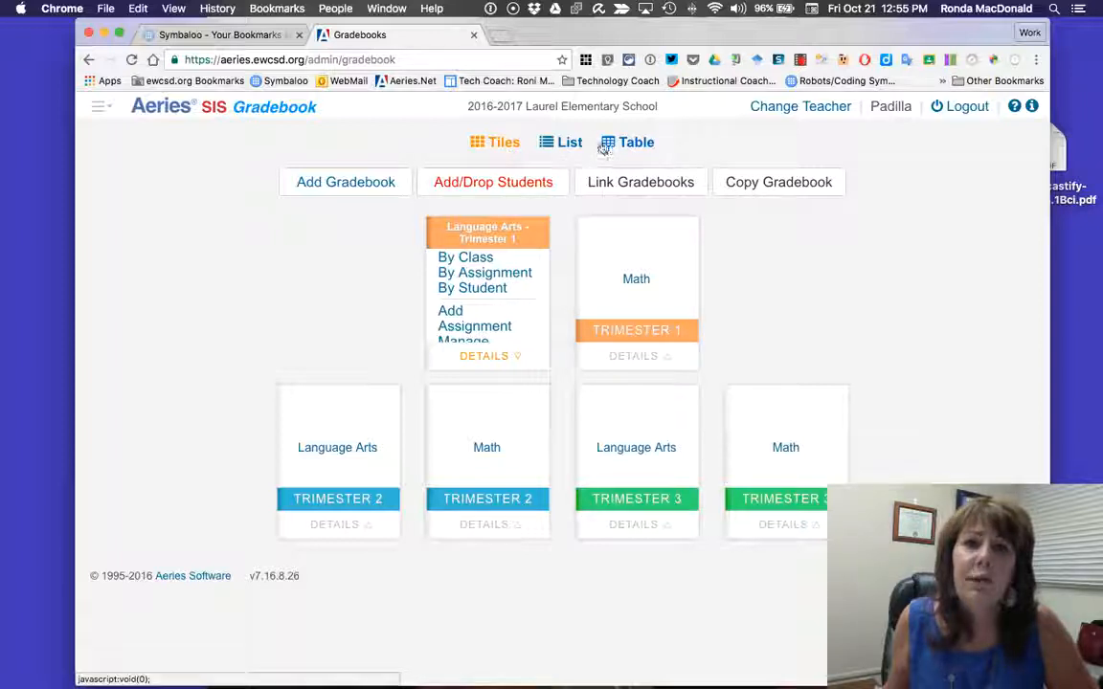
left_click(565, 143)
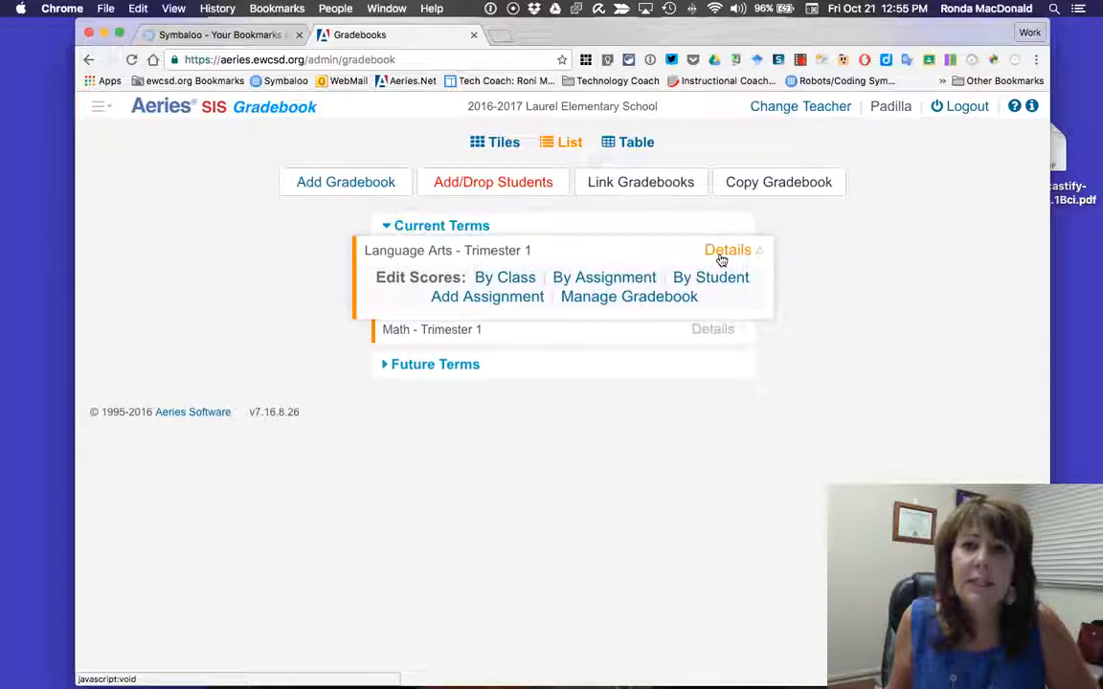
left_click(628, 144)
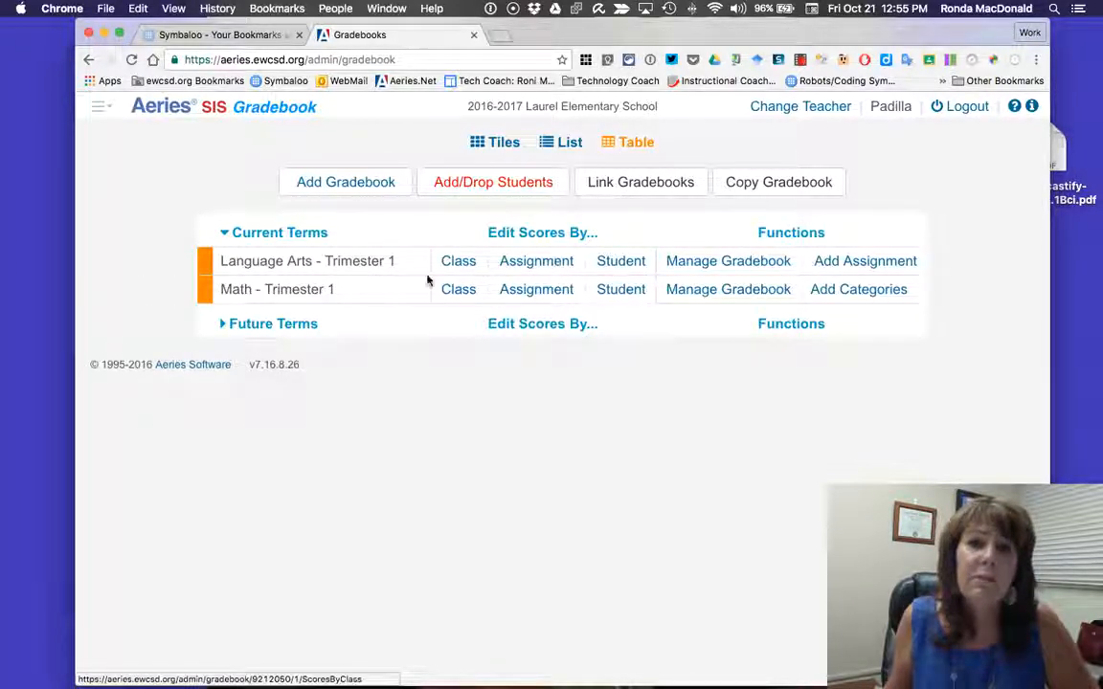